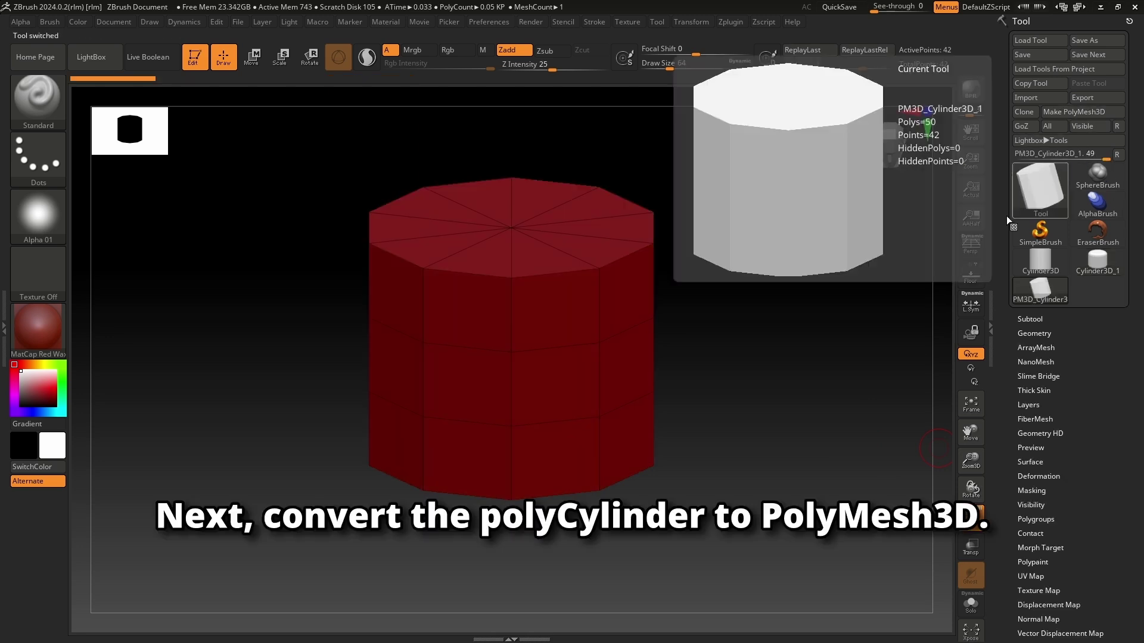
Isolate the middle segment of the cylinder and delete the hidden polygons above and below it
drag(828, 365, 828, 314)
key(shift+f)
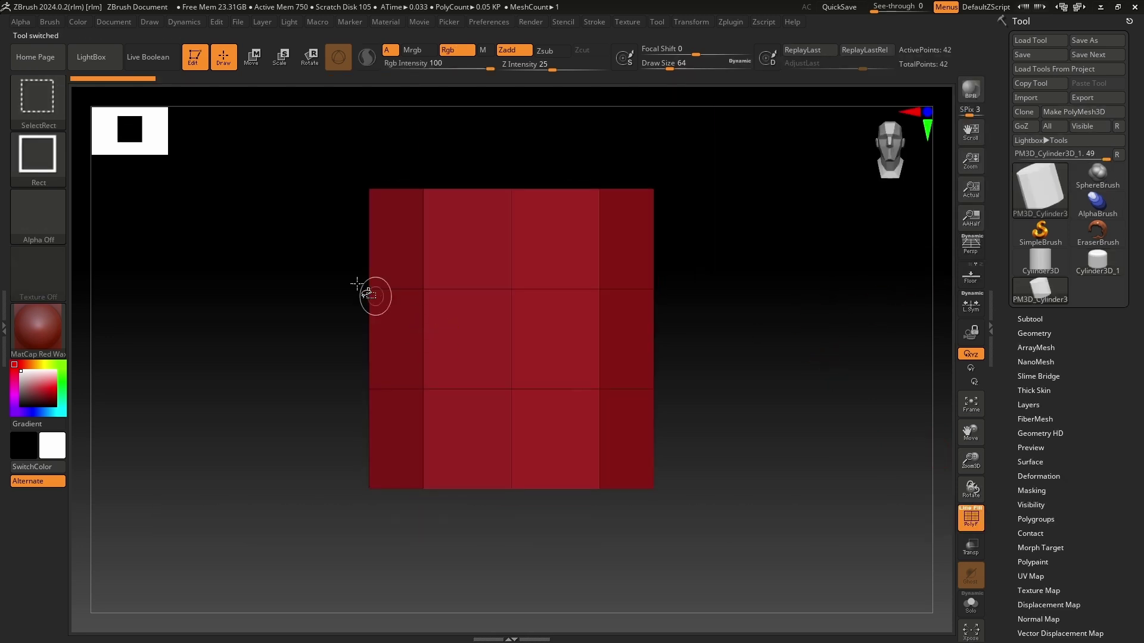
ctrl+shift+drag(287, 251, 743, 419)
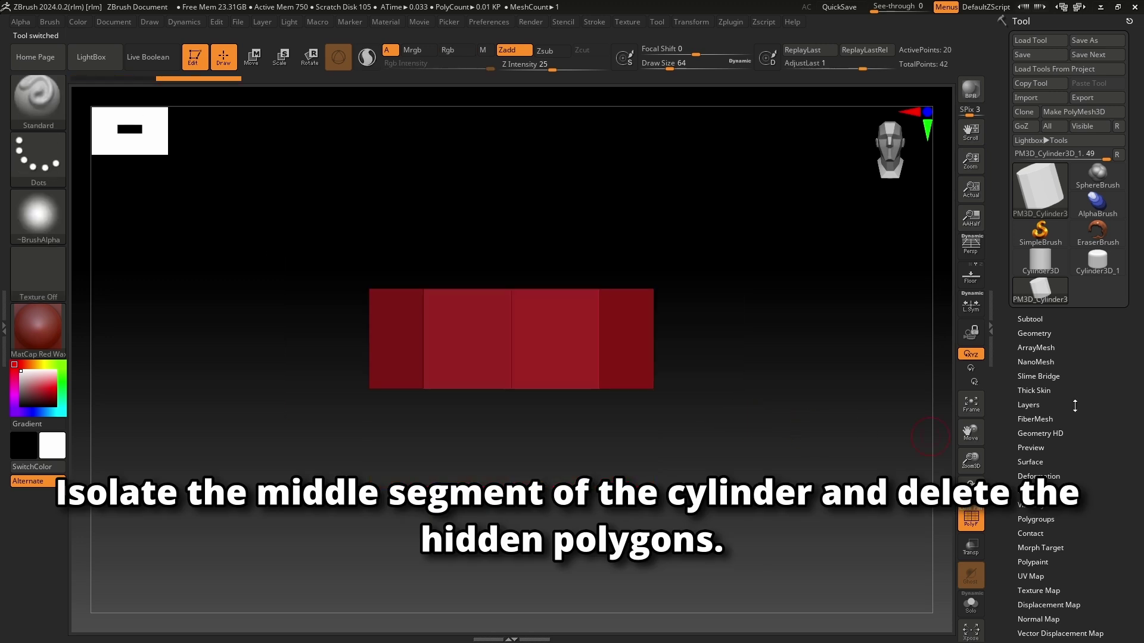
click(1050, 332)
click(1034, 399)
drag(789, 321, 812, 418)
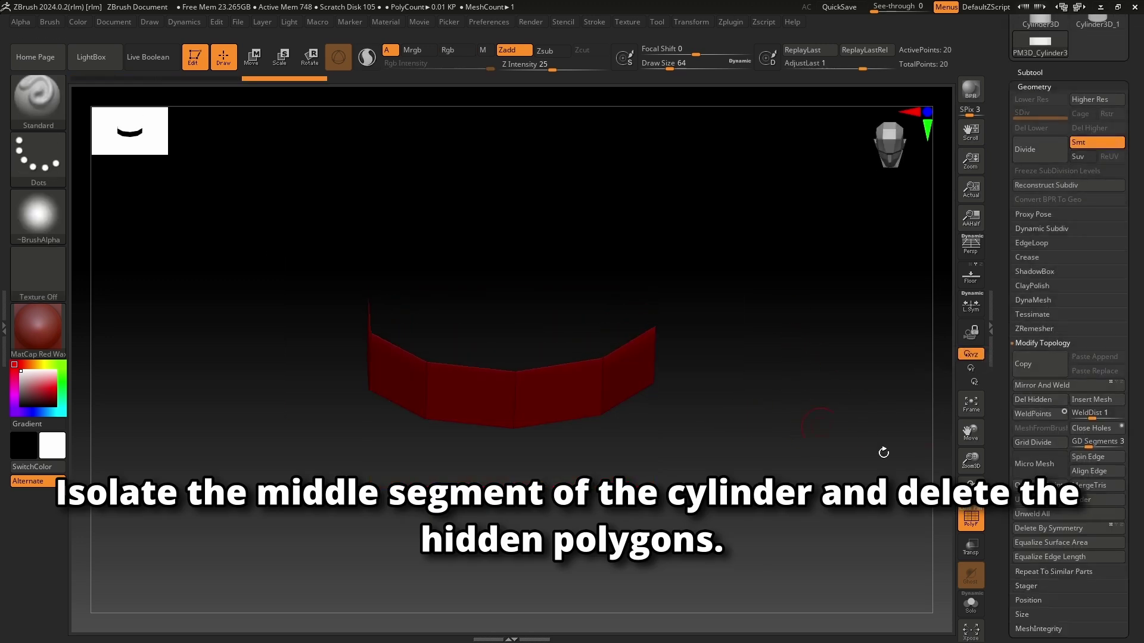
Turn on double-sided polygon display for the ring and check that both ends are open
drag(1131, 597, 1114, 452)
click(1049, 357)
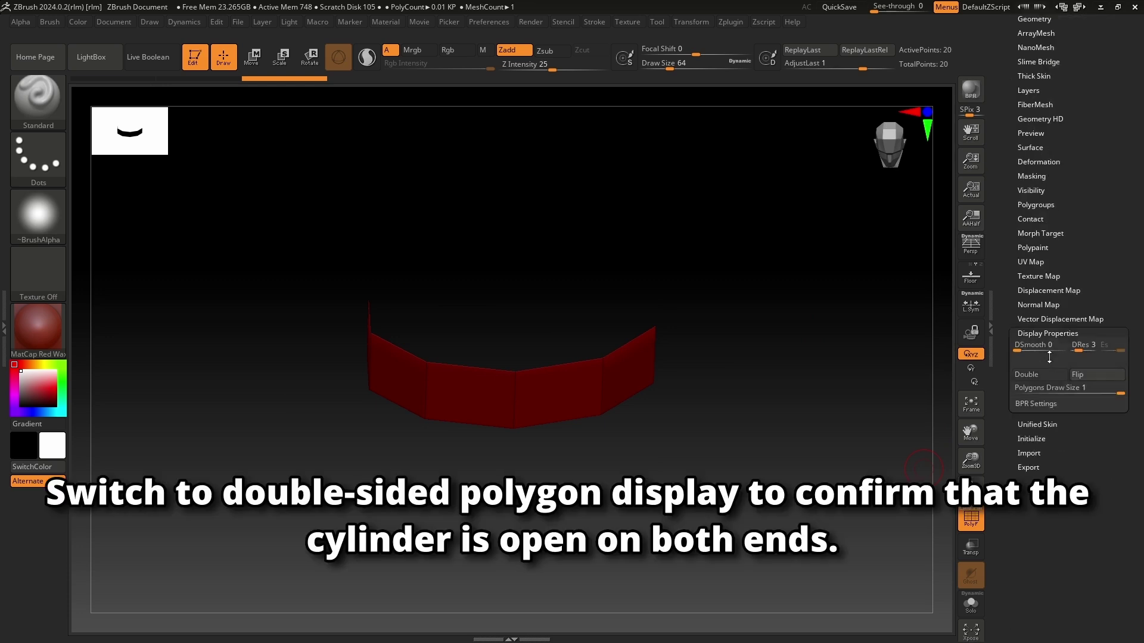
click(1030, 372)
drag(799, 449, 797, 396)
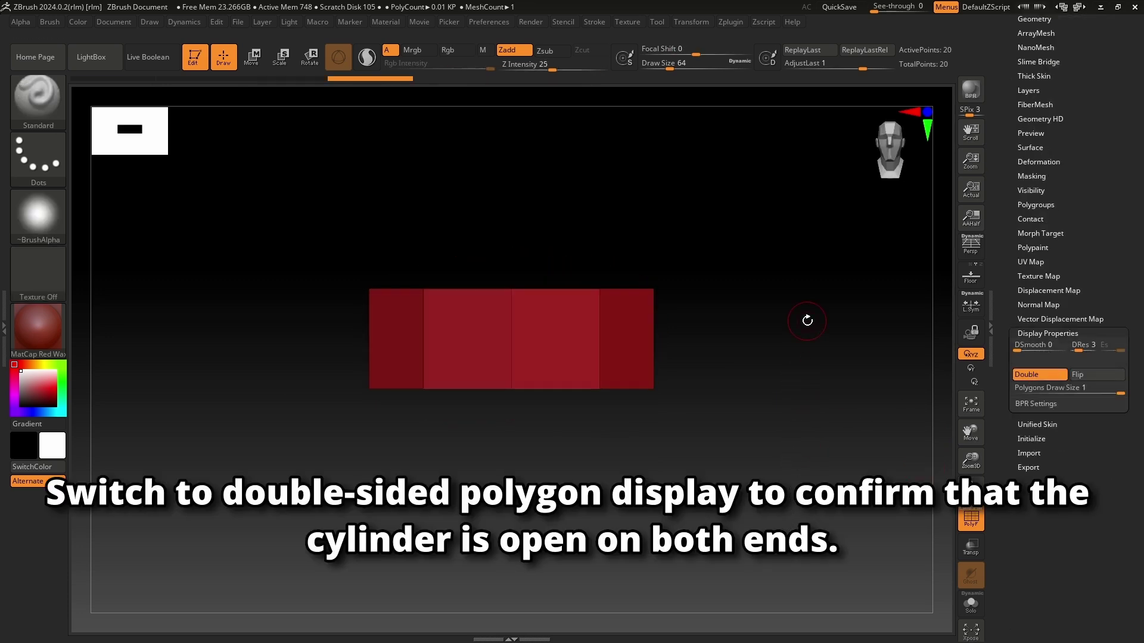
Create a new InsertMesh brush from the open cylinder ring
click(38, 97)
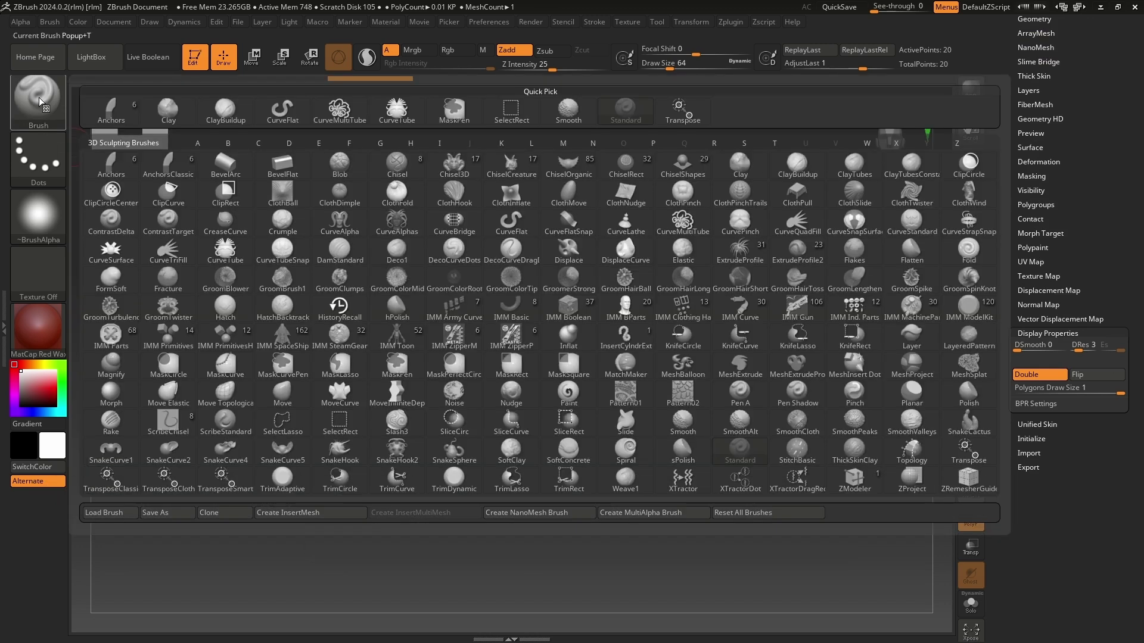
click(322, 512)
click(507, 220)
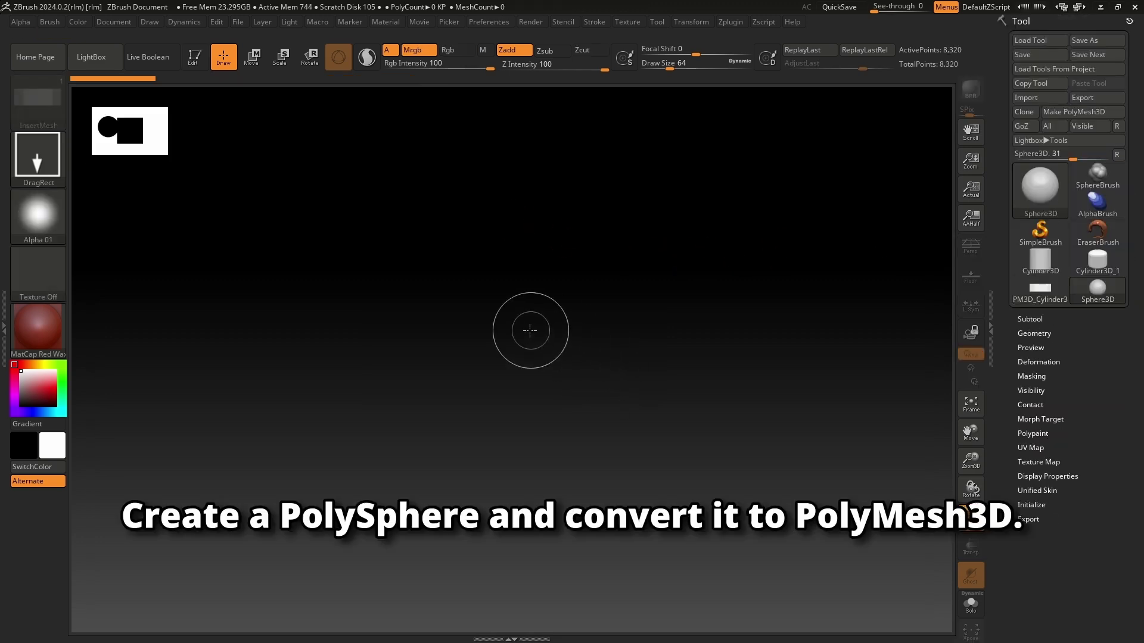
Draw a Sphere3D in the centre of the canvas, make it editable and convert it to a PolyMesh3D
drag(529, 327, 530, 563)
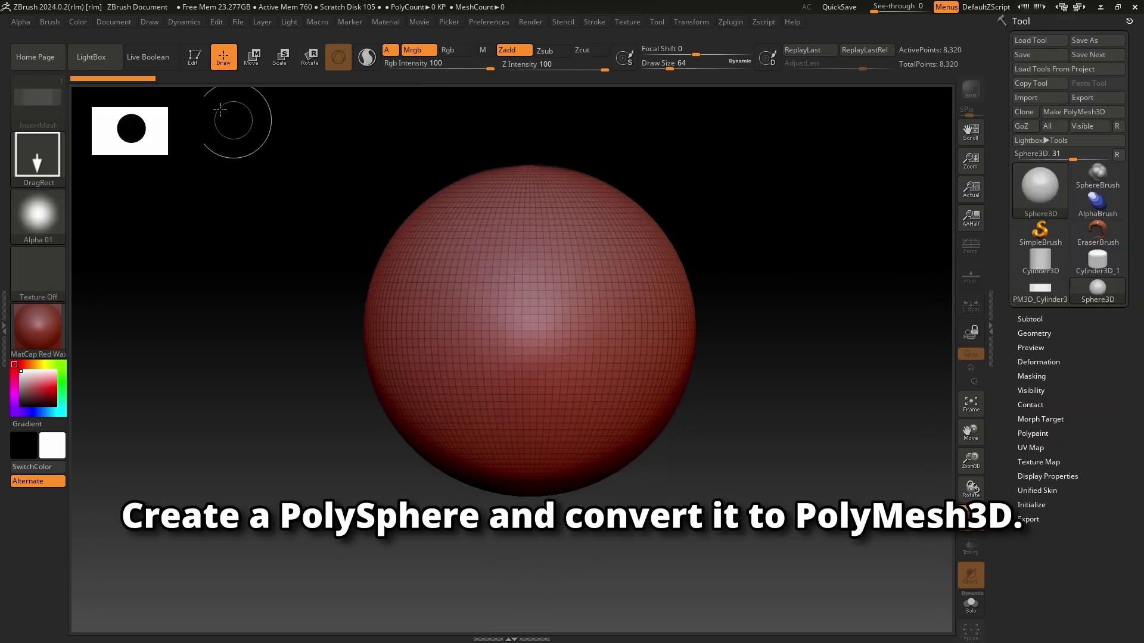
click(192, 57)
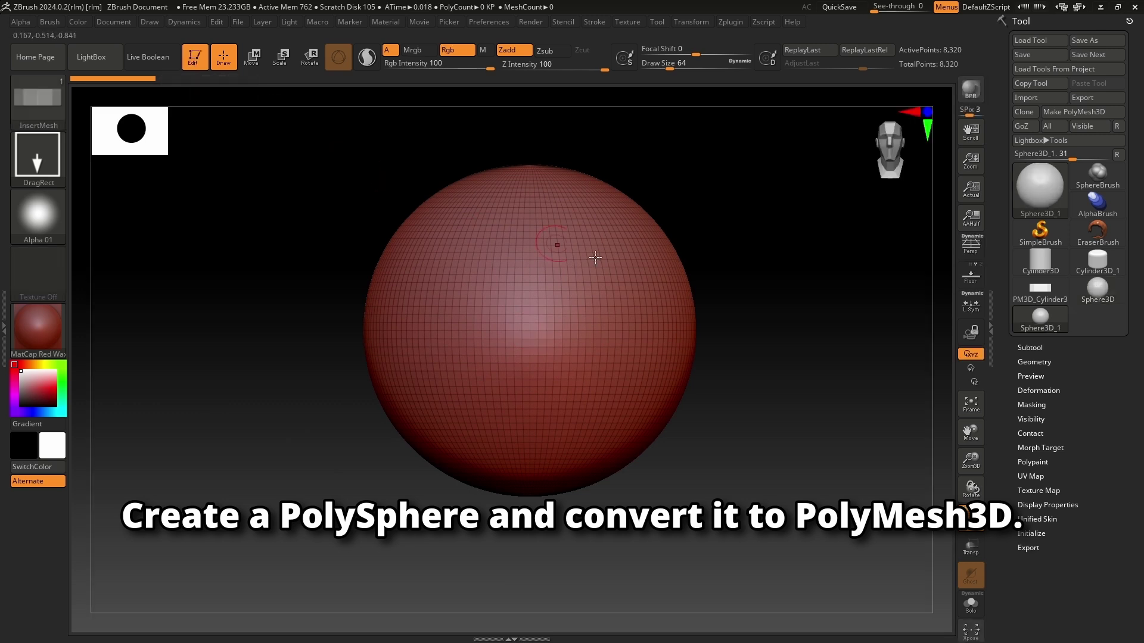
alt+drag(800, 233, 812, 284)
click(1074, 112)
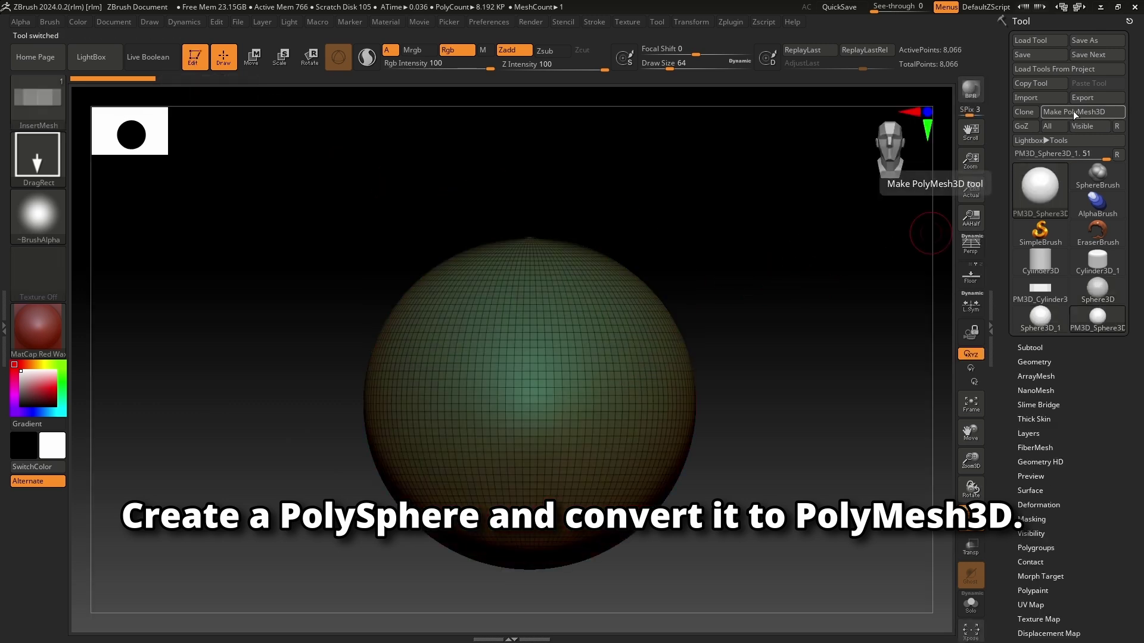
drag(818, 242, 817, 308)
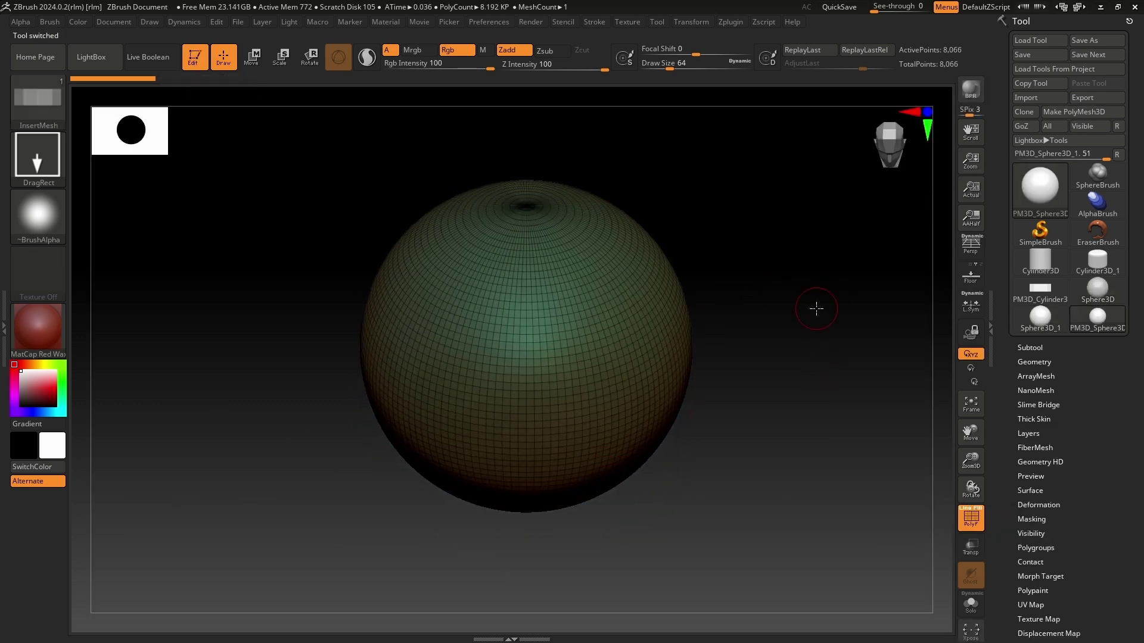
Enable Curve Mode for the InsertMesh brush and set Repel Strength to 1
click(596, 23)
click(633, 274)
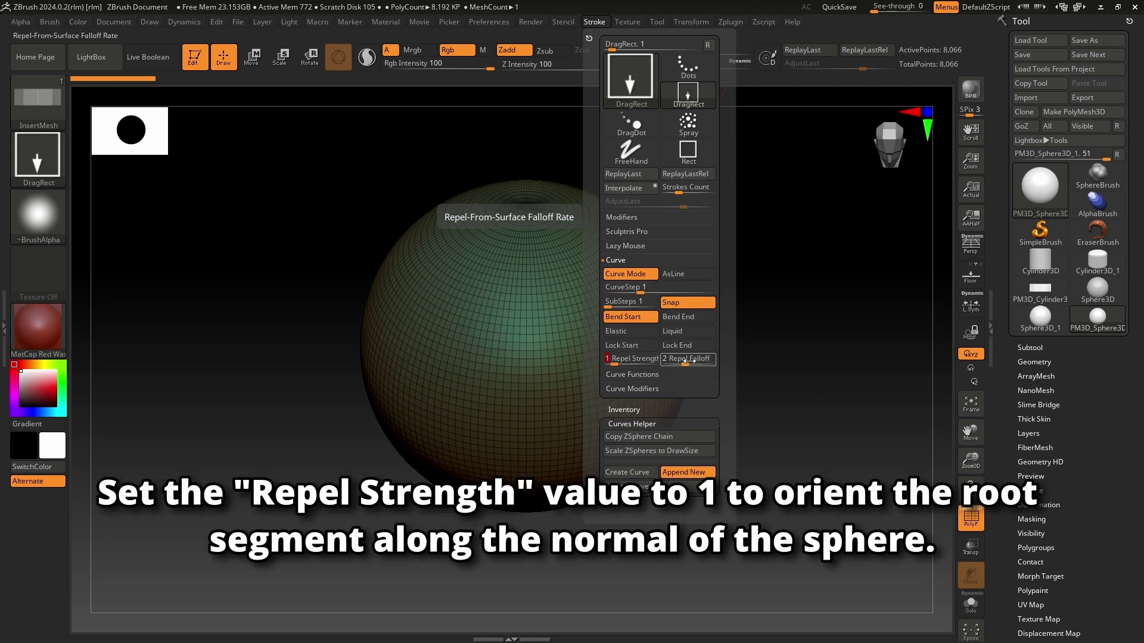
Enable the Size curve modifier and shape its falloff from full size at the root to zero at the tip
click(645, 389)
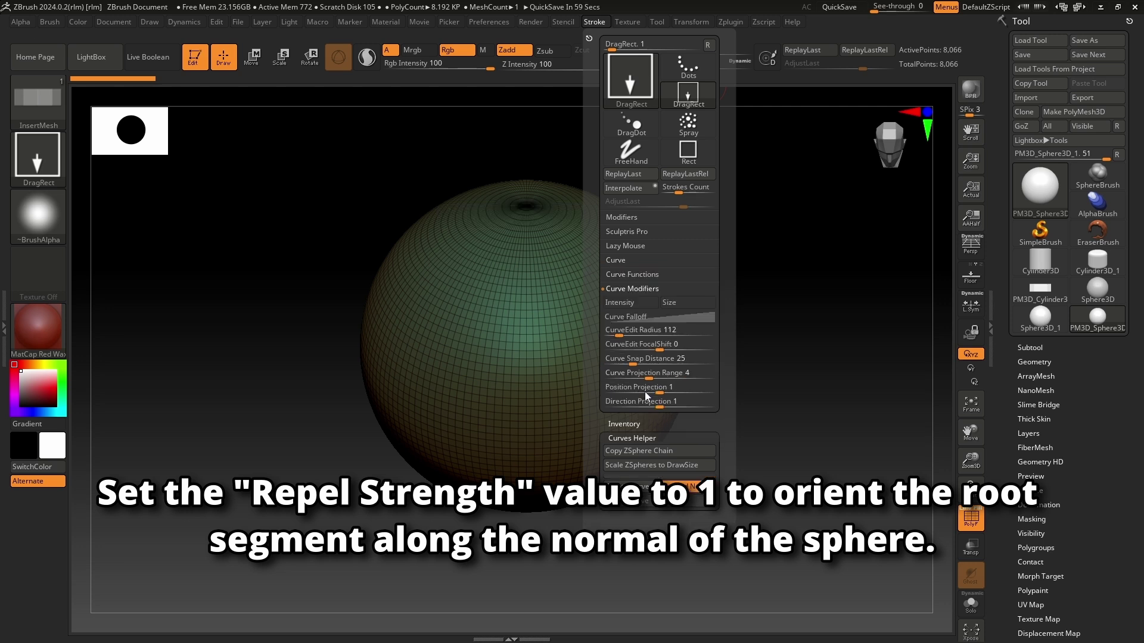
click(690, 318)
drag(605, 422, 605, 311)
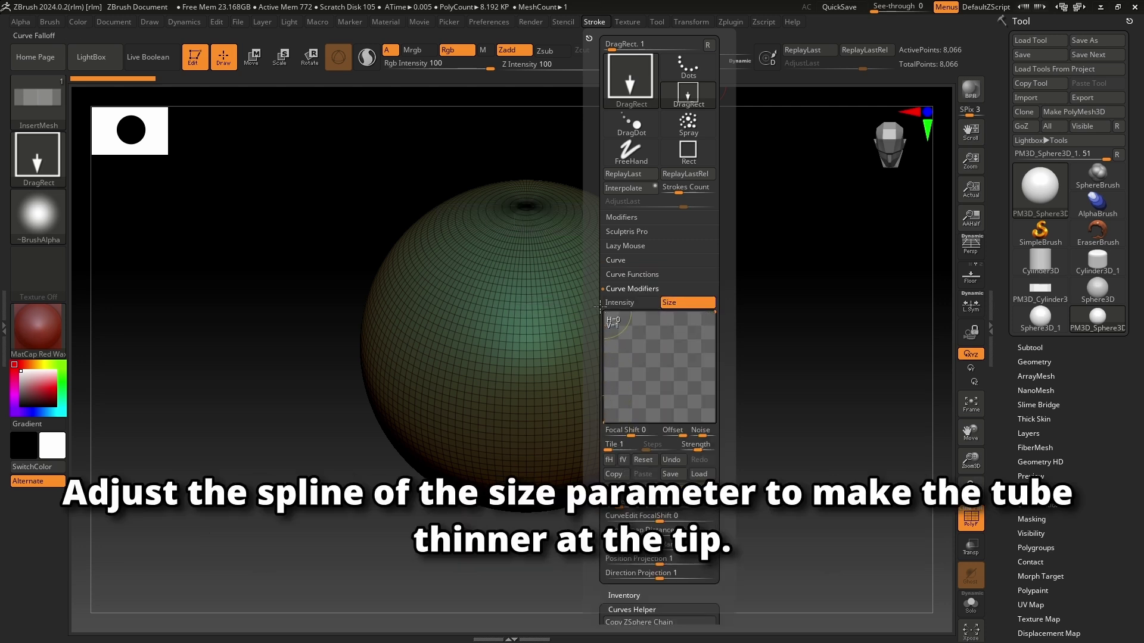
drag(715, 317, 715, 422)
drag(659, 367, 666, 341)
click(631, 289)
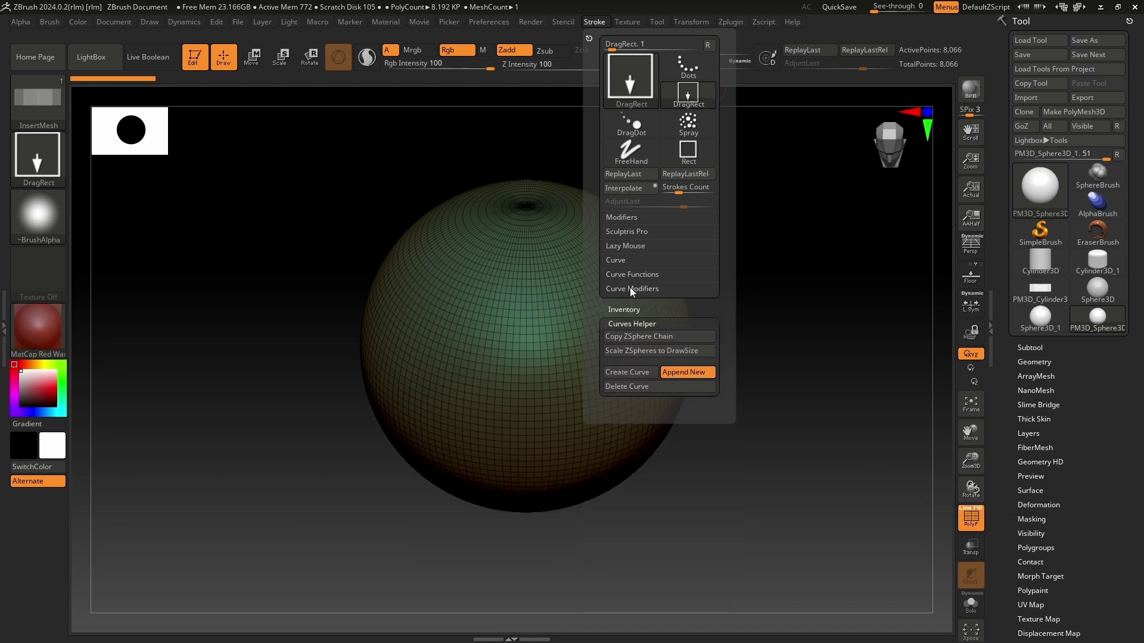
Lower the brush's Imbed depth to -1 and switch two of the options in its modifiers
click(53, 22)
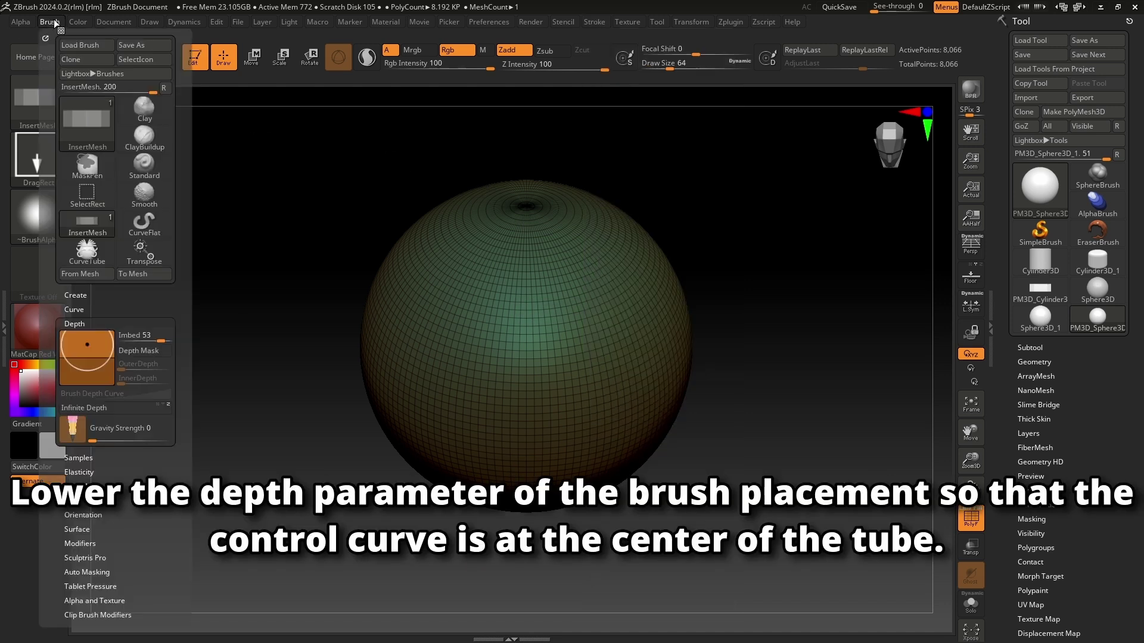
drag(85, 344, 85, 349)
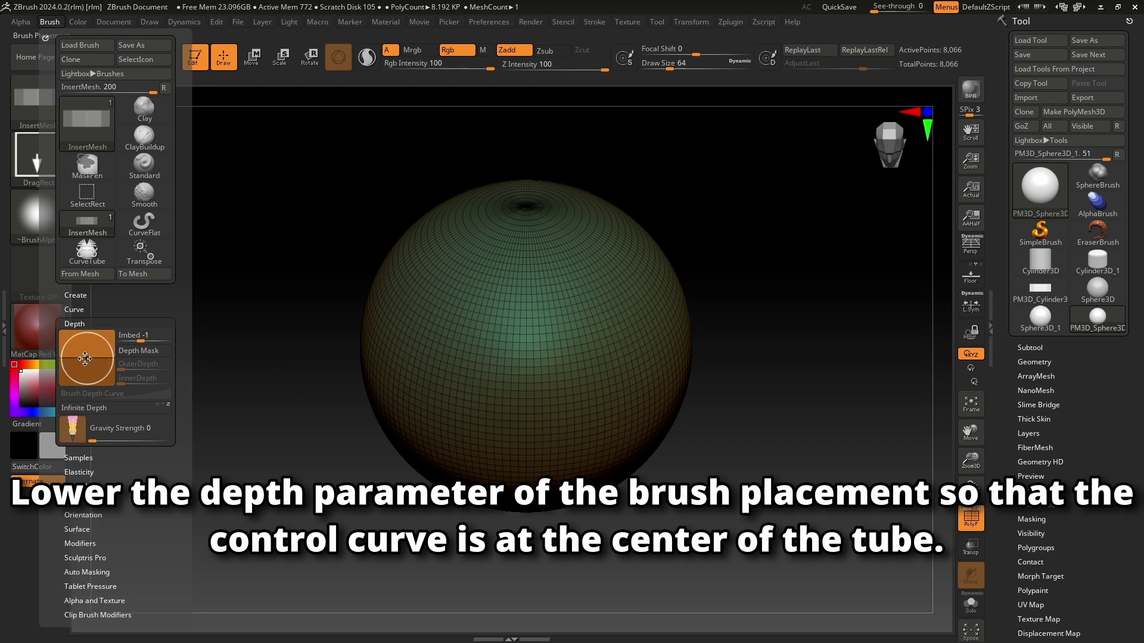
click(90, 542)
drag(159, 488, 159, 314)
scroll(160, 316, down, 4)
click(83, 280)
click(137, 282)
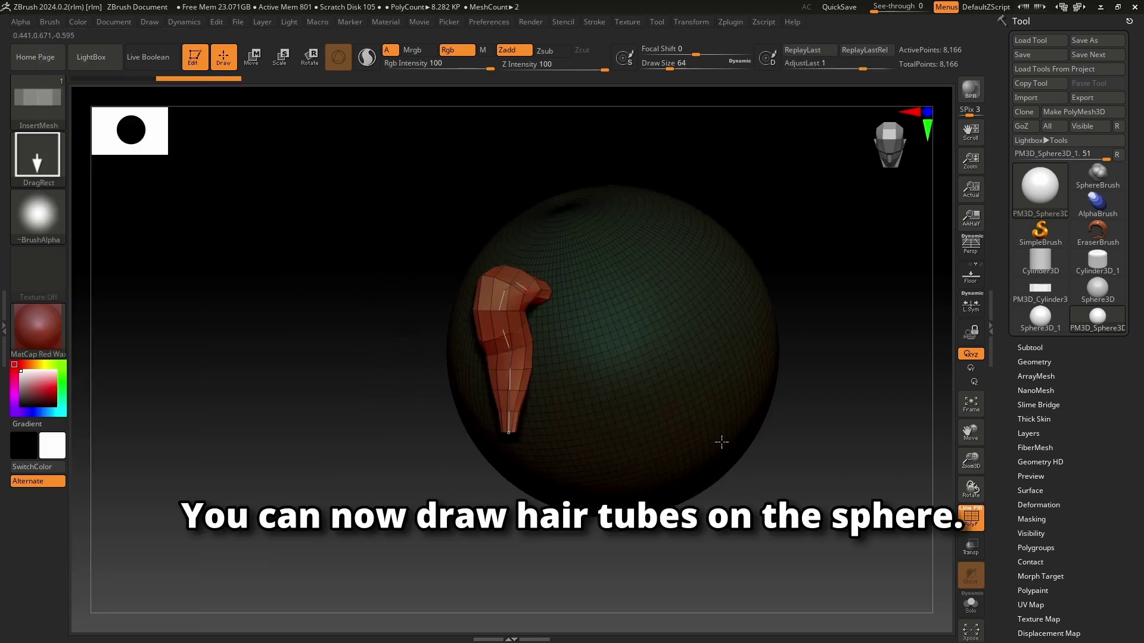
Draw several tapered hair tubes on the sphere, including one that extends straight outward from its side
drag(525, 439, 536, 473)
mouse_move(769, 500)
mouse_down()
mouse_move(893, 495)
mouse_move(775, 485)
mouse_up()
drag(598, 291, 608, 463)
click(612, 354)
drag(852, 444, 698, 329)
mouse_move(677, 448)
mouse_down()
mouse_move(639, 508)
mouse_move(636, 488)
mouse_up()
mouse_move(802, 429)
mouse_down()
mouse_move(841, 430)
mouse_move(827, 431)
mouse_move(850, 360)
mouse_move(812, 368)
mouse_move(846, 411)
mouse_up()
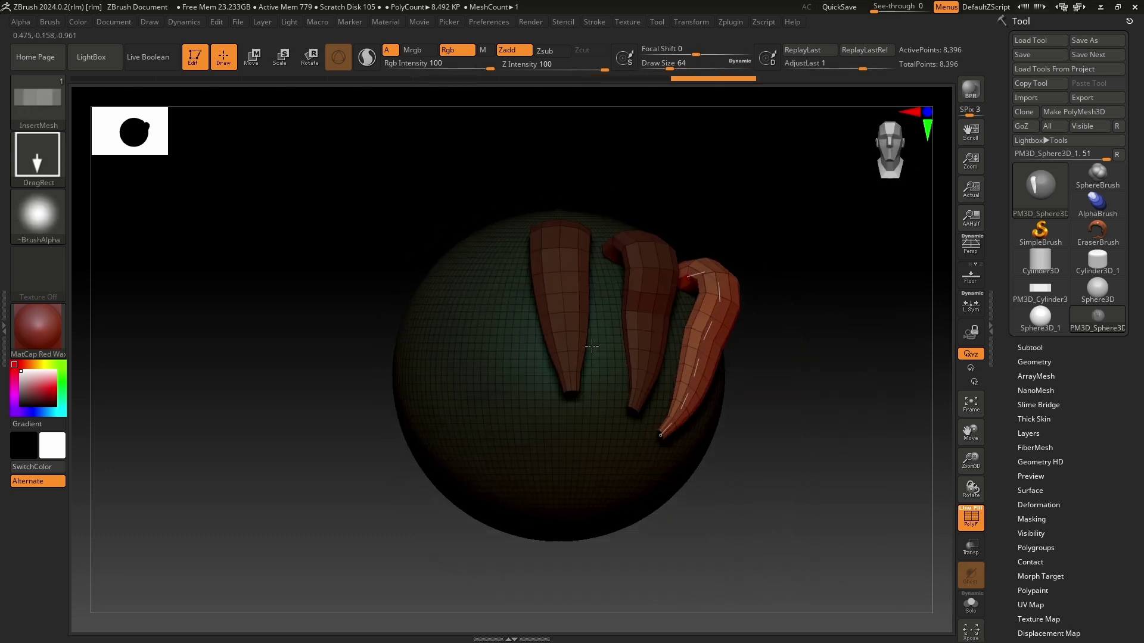
drag(395, 356, 168, 352)
Apply the Bend Curve deformer to the outward-pointing tube and bend it down into an arc
key(w)
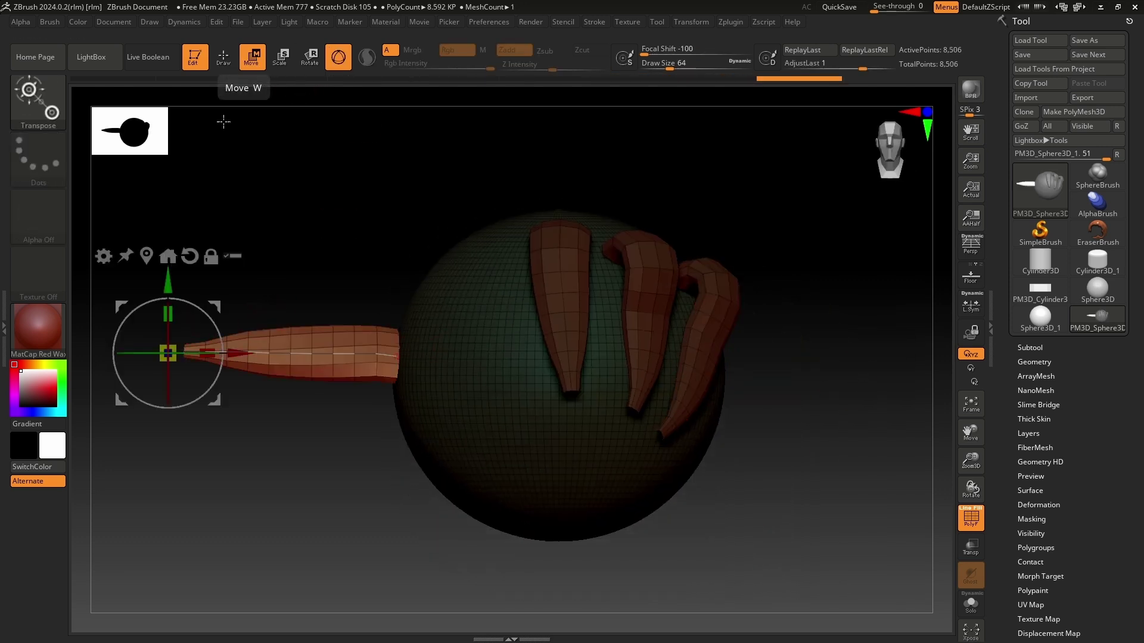
click(103, 257)
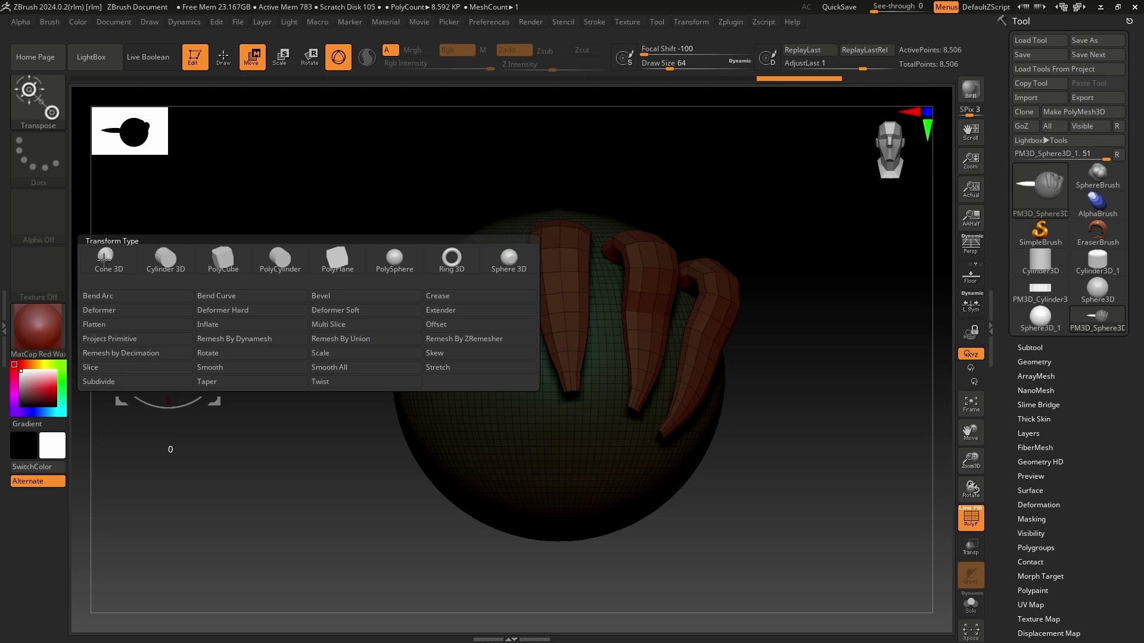
click(222, 298)
drag(292, 355, 292, 328)
drag(184, 355, 237, 452)
drag(244, 364, 216, 382)
drag(346, 350, 344, 329)
drag(339, 232, 377, 244)
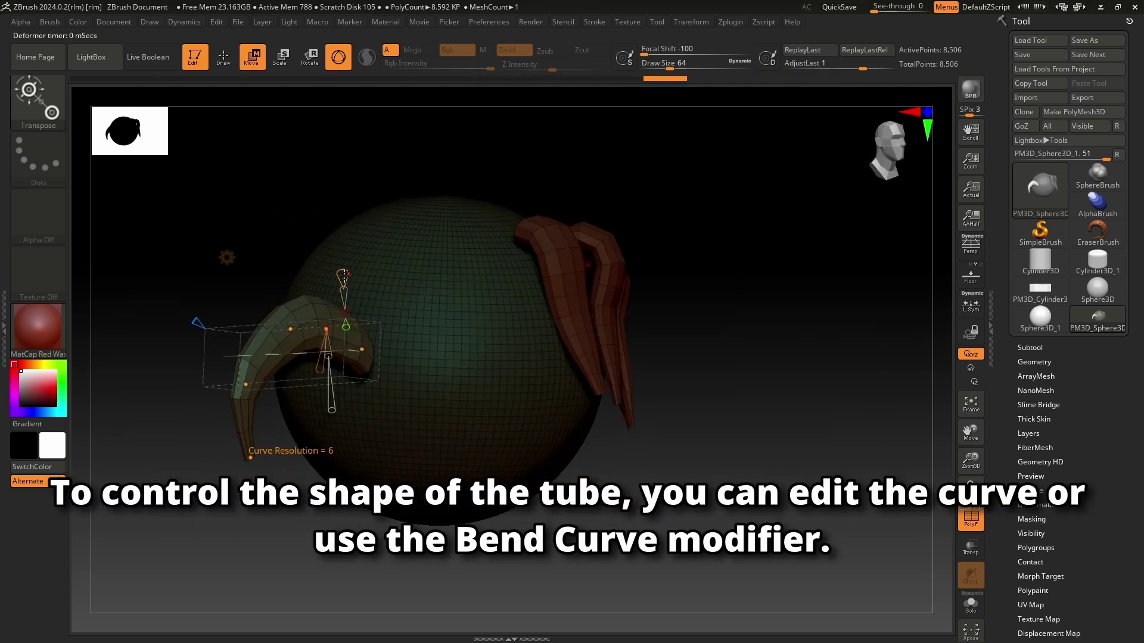
Refine the bent tube's shape from several angles by repositioning its Bend Curve control points
drag(290, 330, 289, 407)
drag(243, 263, 210, 264)
drag(317, 375, 255, 371)
drag(250, 238, 531, 256)
drag(325, 279, 314, 272)
drag(632, 337, 518, 337)
drag(382, 296, 364, 239)
drag(587, 384, 730, 405)
click(290, 471)
drag(250, 479, 276, 485)
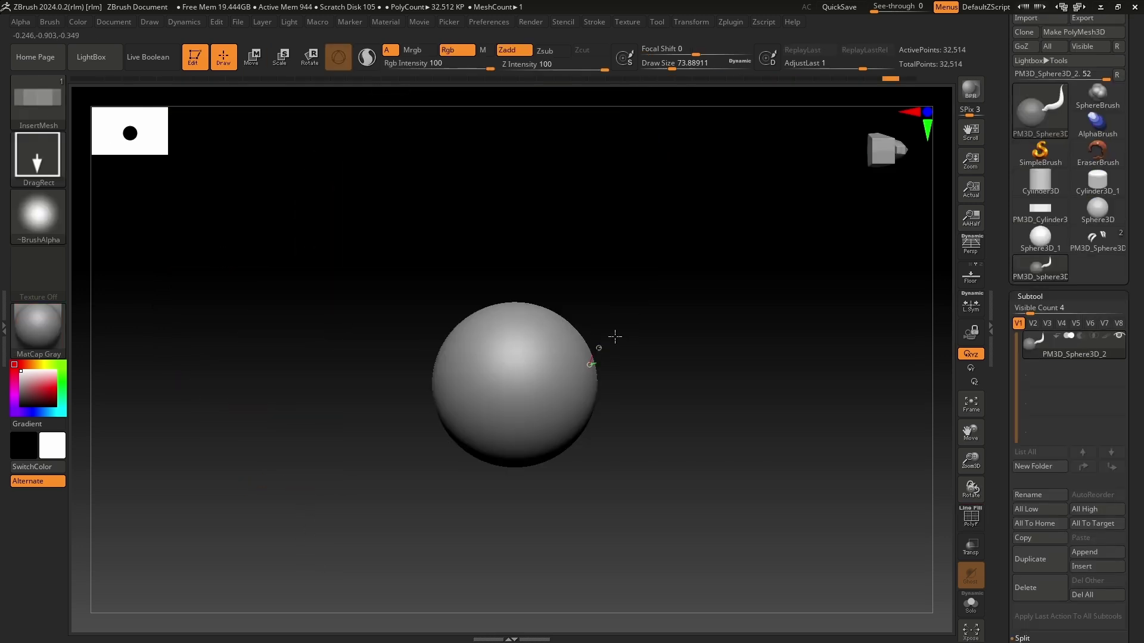
Draw a ring of wavy, tapered hair tubes radiating outward all around the sphere's rim
drag(591, 362, 700, 244)
drag(592, 392, 761, 461)
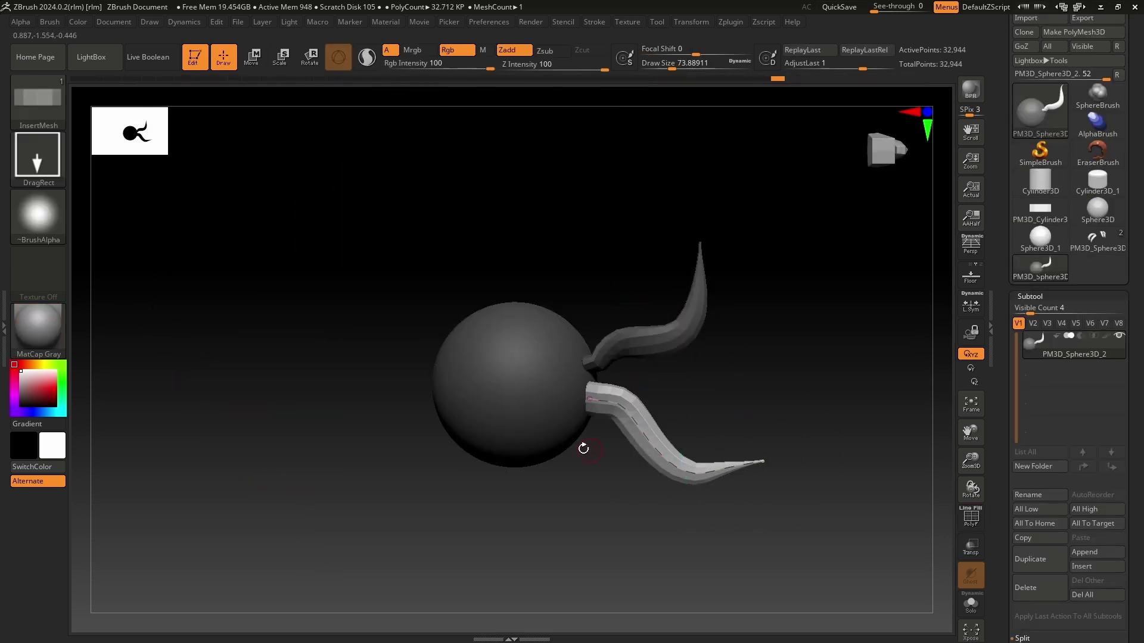
drag(567, 431, 625, 554)
drag(525, 457, 478, 555)
drag(380, 566, 377, 566)
mouse_move(456, 420)
mouse_down()
mouse_move(337, 470)
mouse_move(318, 463)
mouse_up()
mouse_move(436, 383)
mouse_down()
mouse_move(314, 336)
mouse_move(304, 307)
mouse_up()
mouse_move(455, 340)
mouse_down()
mouse_move(396, 285)
mouse_move(366, 230)
mouse_up()
mouse_move(503, 312)
mouse_down()
mouse_move(527, 254)
mouse_move(420, 179)
mouse_up()
drag(560, 316, 617, 169)
drag(572, 348, 647, 225)
drag(551, 387, 716, 385)
drag(540, 418, 699, 508)
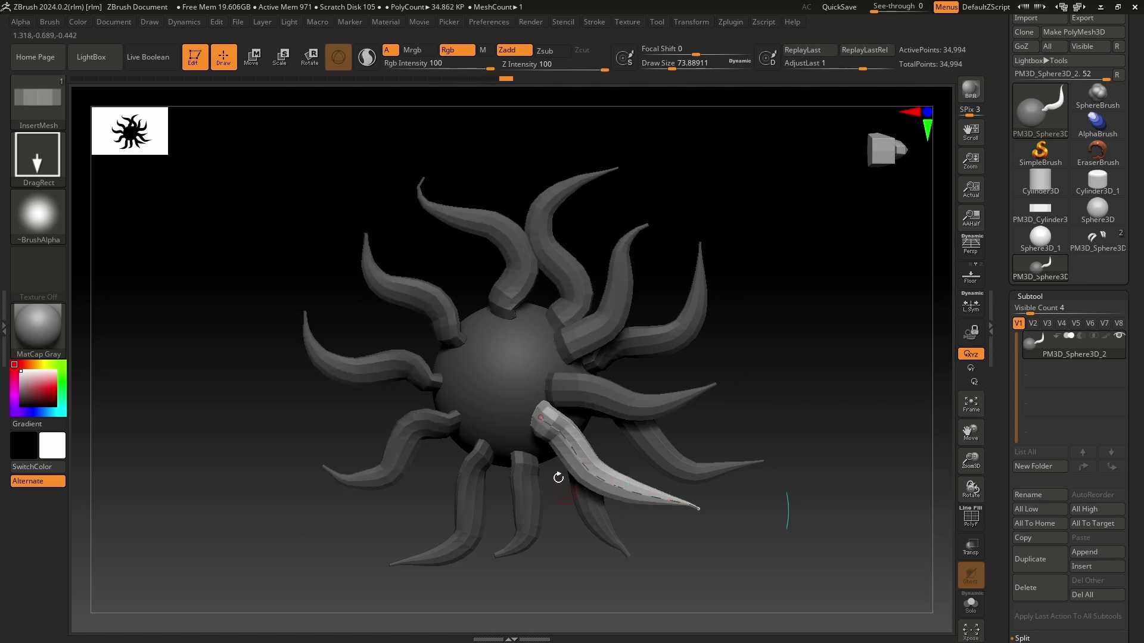
Add an inner layer of wavy hair tubes starting nearer the sphere's centre and overlapping the outer ring
drag(480, 556, 482, 548)
drag(492, 360, 341, 400)
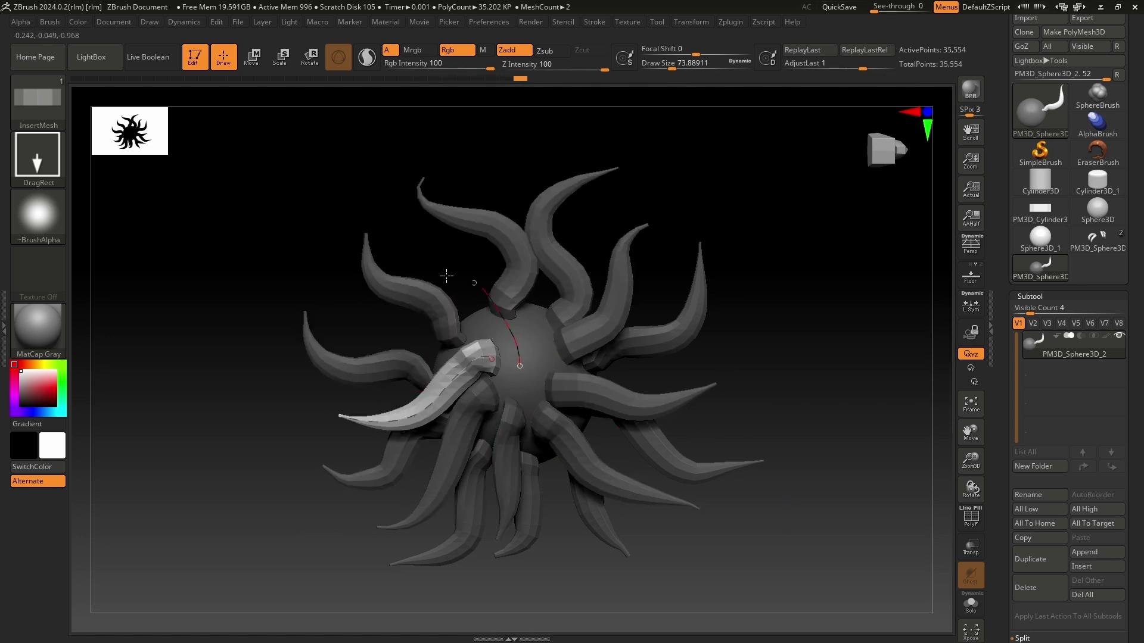
drag(446, 276, 407, 234)
drag(469, 323, 324, 286)
drag(521, 393, 412, 488)
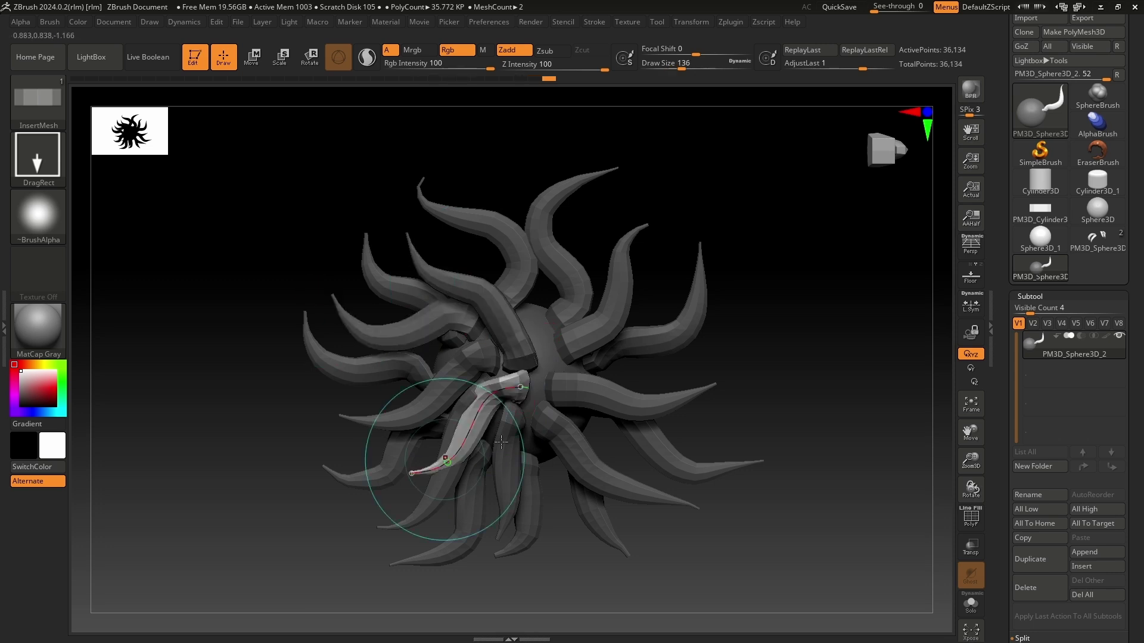
click(485, 420)
mouse_move(540, 368)
mouse_down()
mouse_move(607, 446)
mouse_move(707, 392)
mouse_up()
click(567, 429)
drag(542, 348, 669, 181)
drag(603, 359, 723, 363)
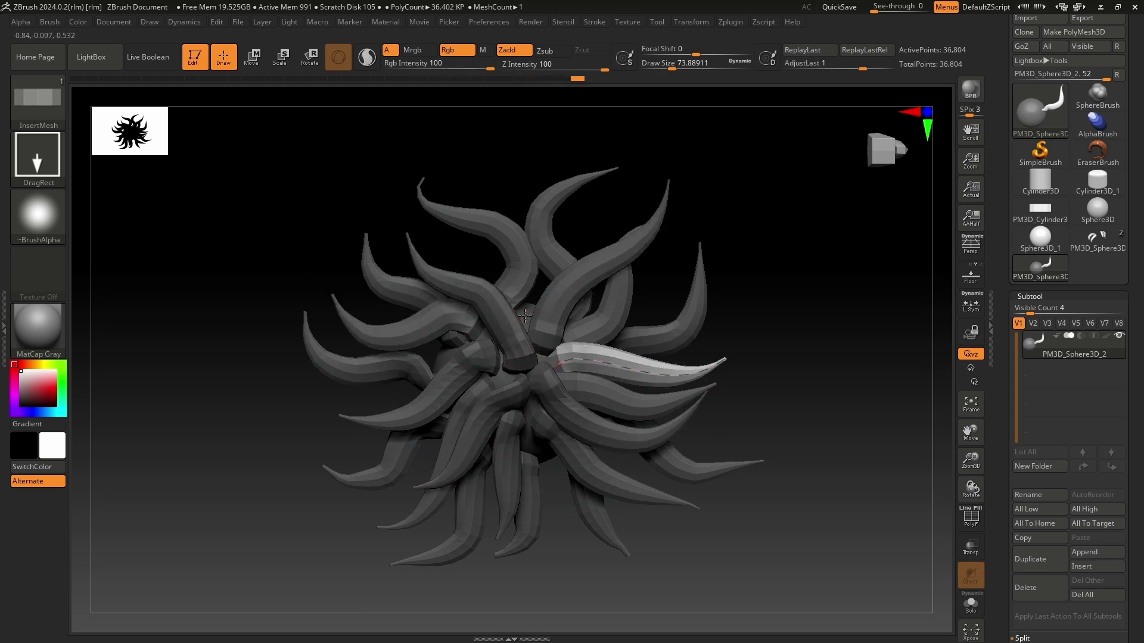
drag(531, 313, 525, 164)
drag(540, 355, 417, 394)
Fill the remaining gaps near the sphere's centre with more hair tubes and adjust the curve of the long one
drag(748, 251, 840, 265)
click(563, 367)
drag(512, 463, 490, 457)
drag(792, 429, 697, 434)
click(536, 391)
drag(673, 279, 756, 282)
drag(489, 337, 290, 247)
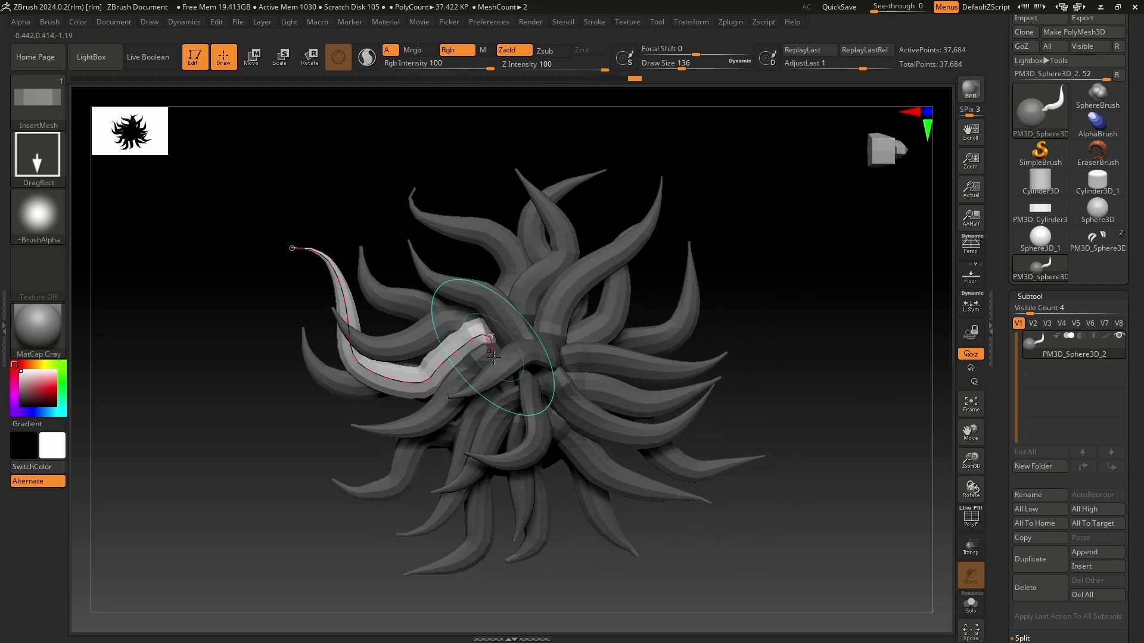
drag(426, 381, 420, 357)
drag(744, 286, 667, 289)
click(383, 346)
Isolate the sphere from the hair tubes and split the hidden part into a separate subtool
drag(590, 290, 665, 290)
right_drag(665, 291, 824, 349)
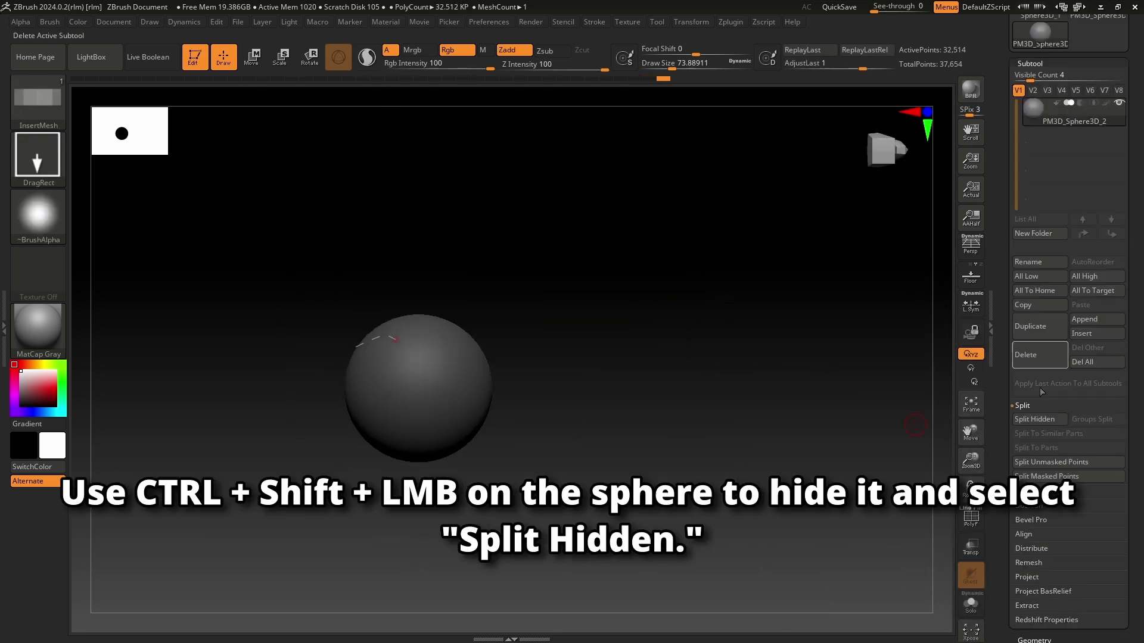
click(1035, 422)
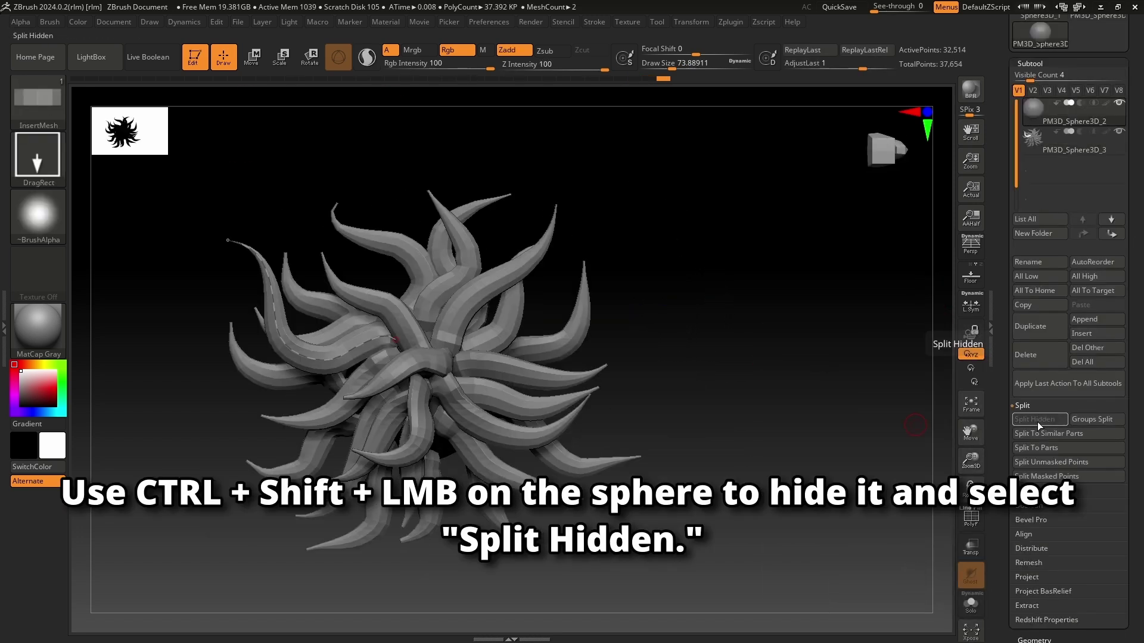
Select the hair tubes subtool and export it as hair_tubes.ma
click(1035, 141)
scroll(1110, 205, up, 5)
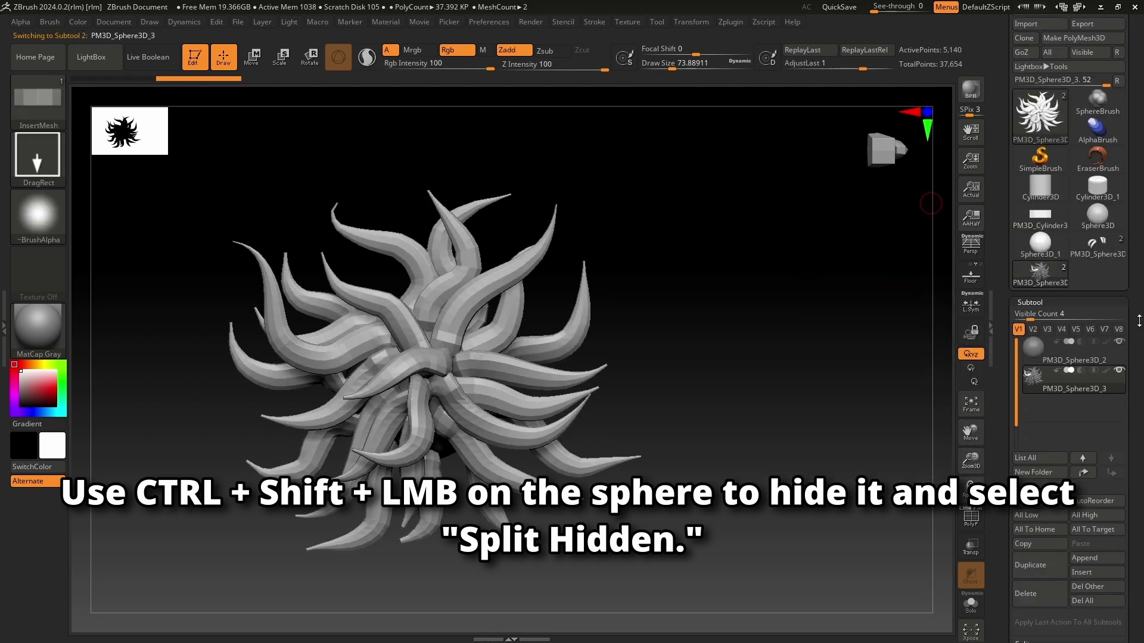
click(1084, 98)
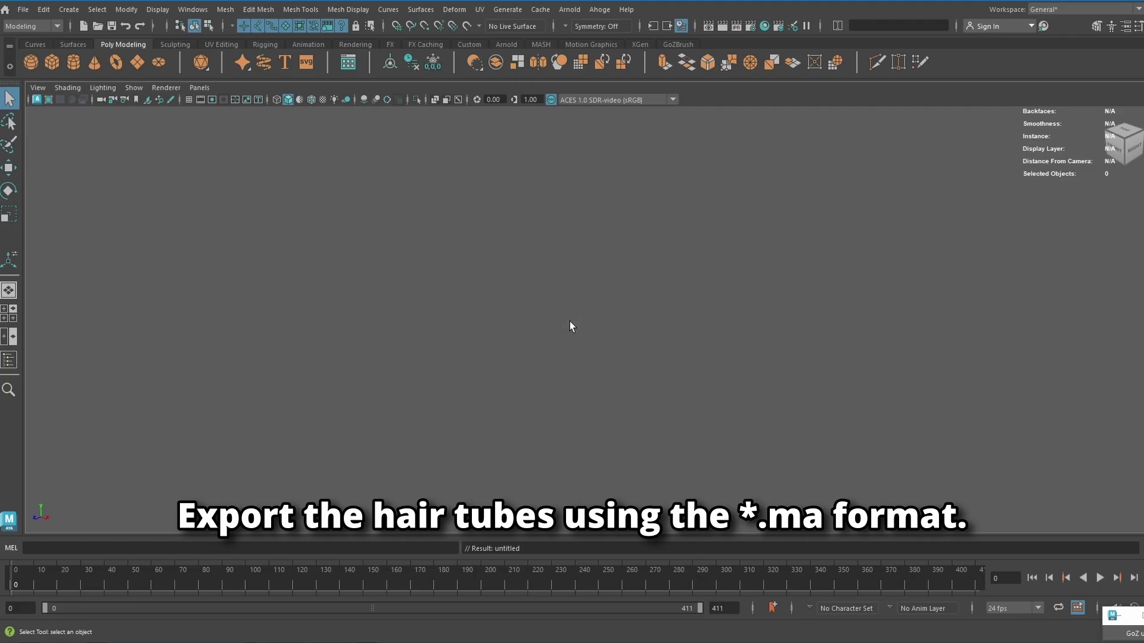
Switch to Maya and import hair_tubes.ma into the scene
click(23, 9)
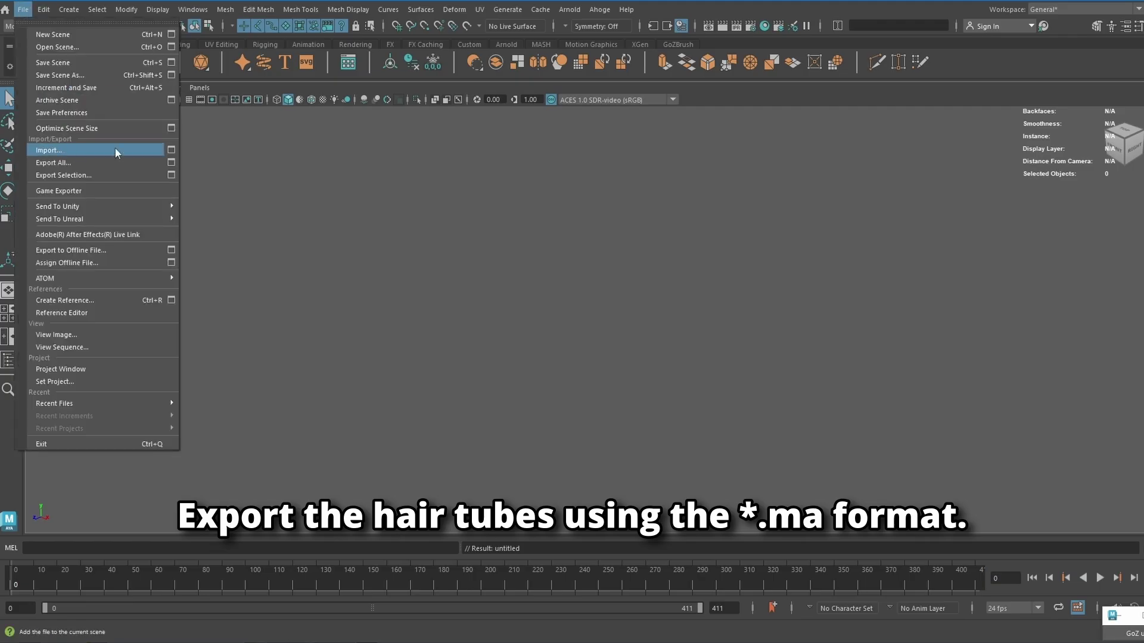
click(171, 153)
click(156, 198)
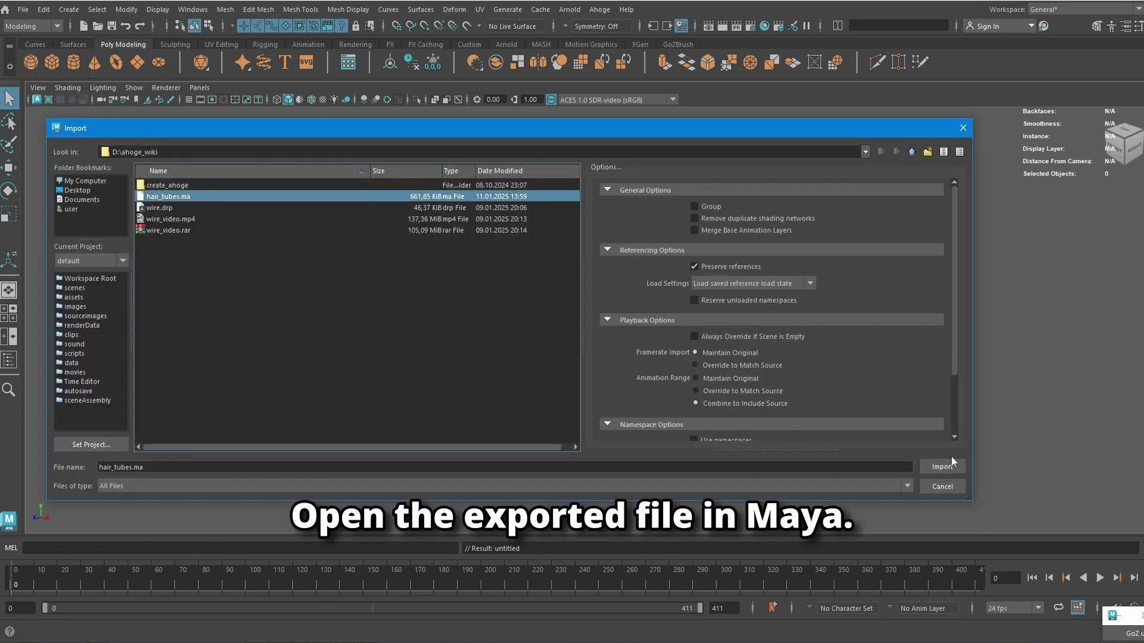
click(948, 468)
alt+drag(708, 332, 746, 330)
alt+right_drag(746, 330, 825, 357)
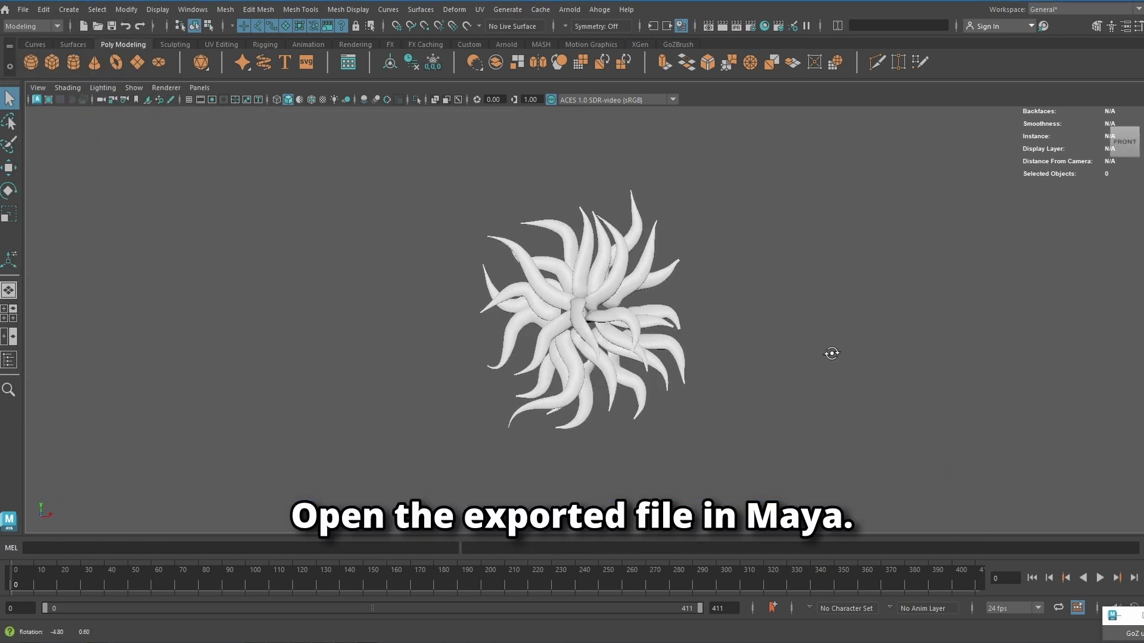
alt+drag(824, 358, 817, 363)
alt+right_drag(817, 363, 837, 388)
Open the Outliner and convert the imported hair tubes mesh from polygons to Subdiv
drag(401, 193, 874, 494)
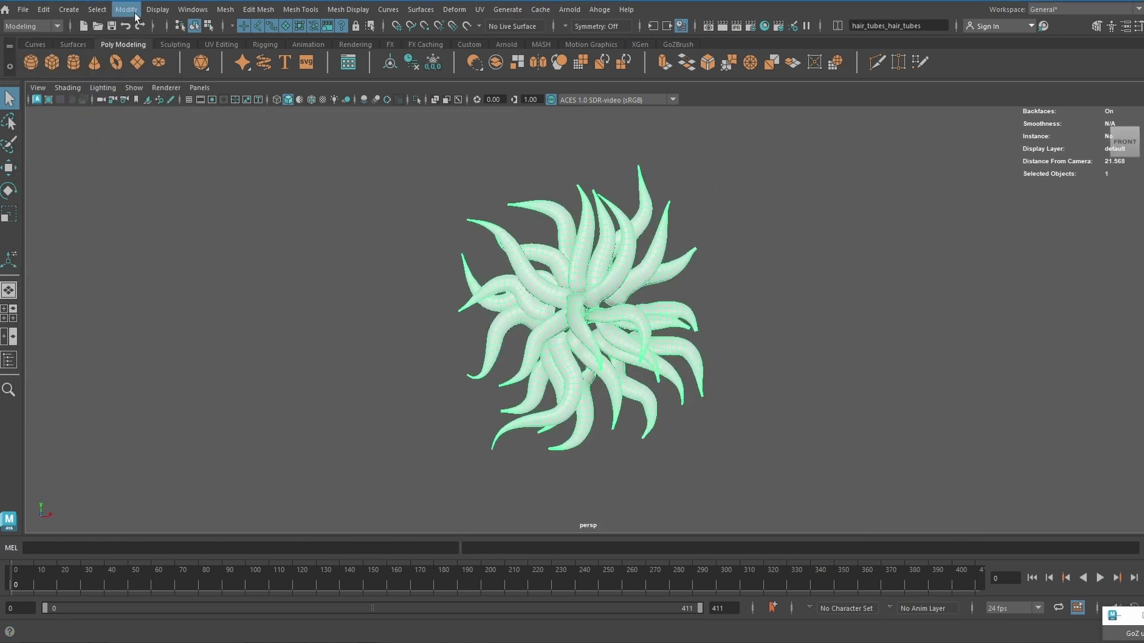
click(192, 9)
click(209, 159)
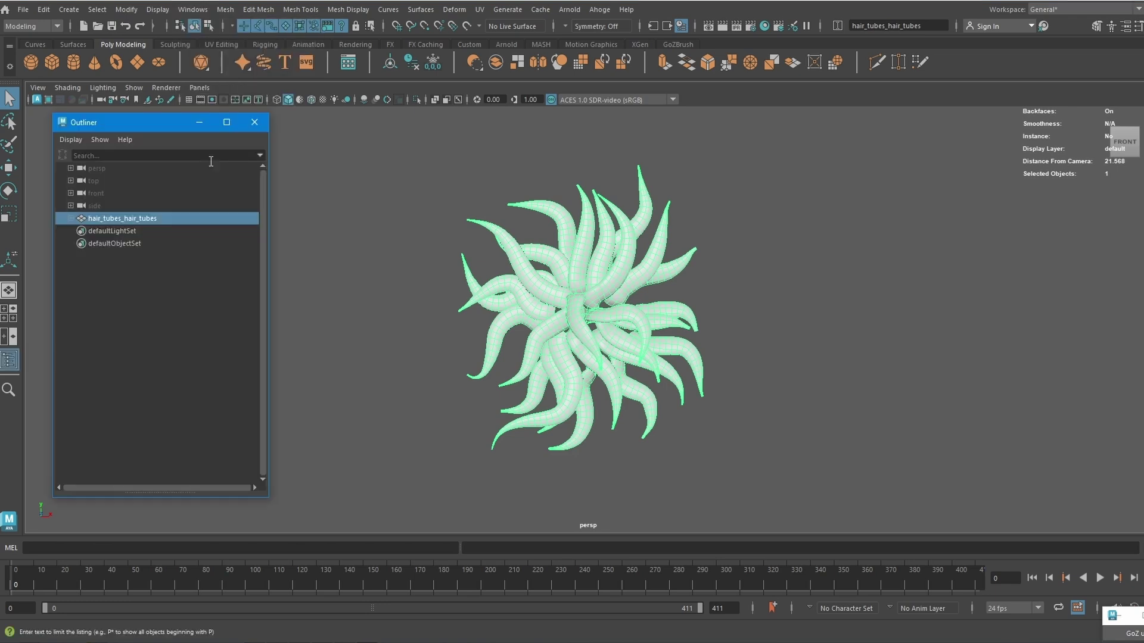
click(134, 12)
mouse_move(197, 331)
click(320, 325)
drag(346, 316, 861, 167)
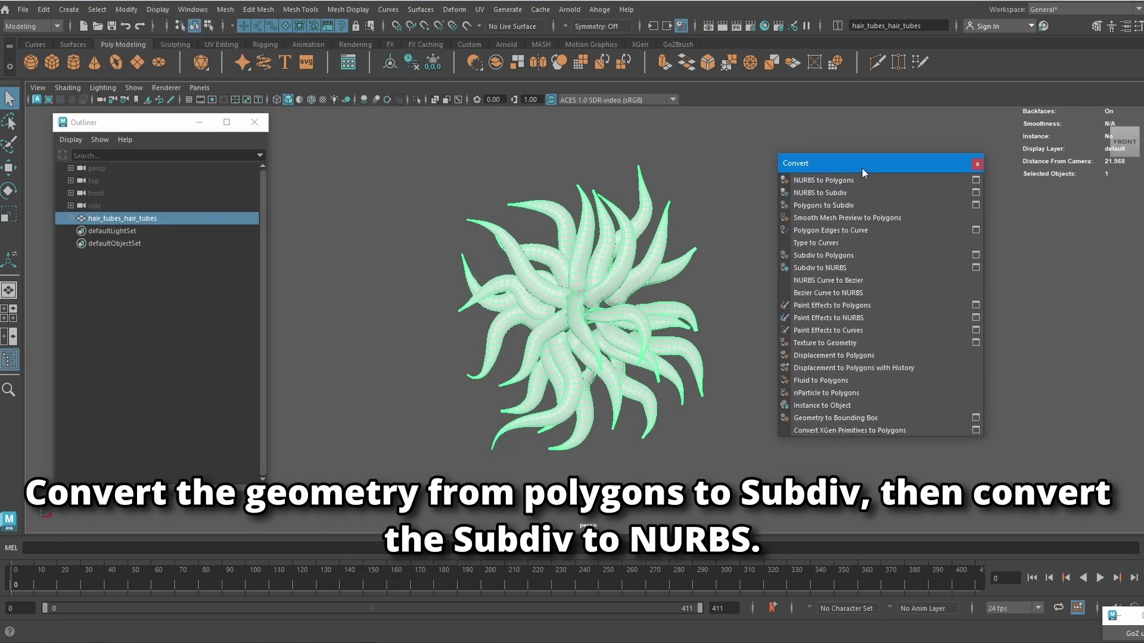
click(878, 208)
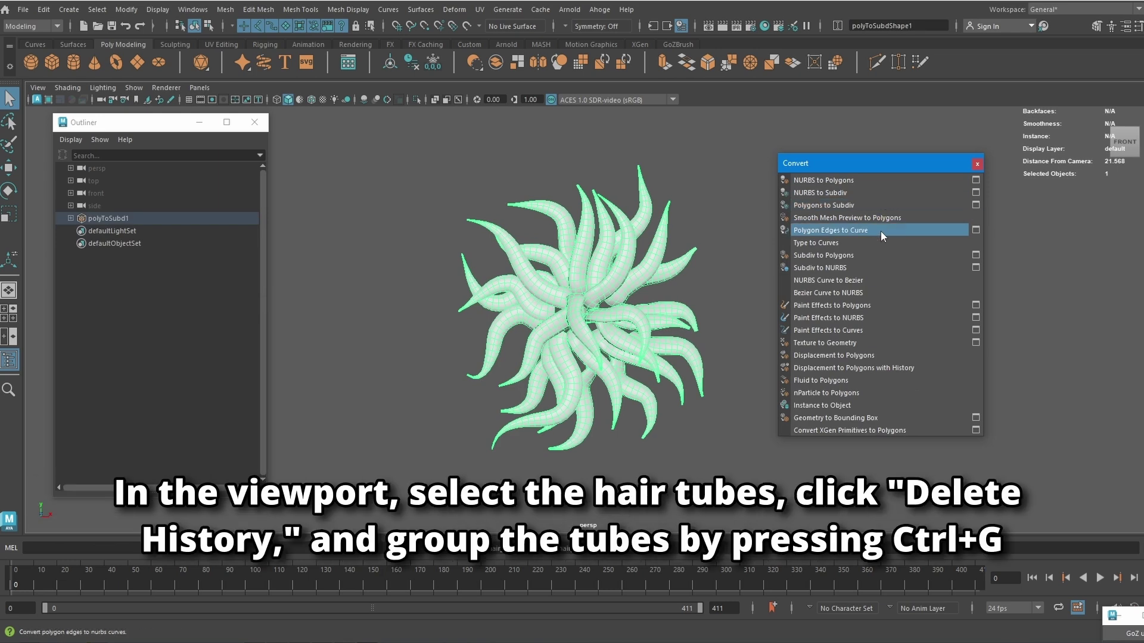
Convert the Subdiv hair tubes to NURBS and group all the resulting surfaces
click(883, 272)
drag(384, 138, 660, 456)
key(ctrl+g)
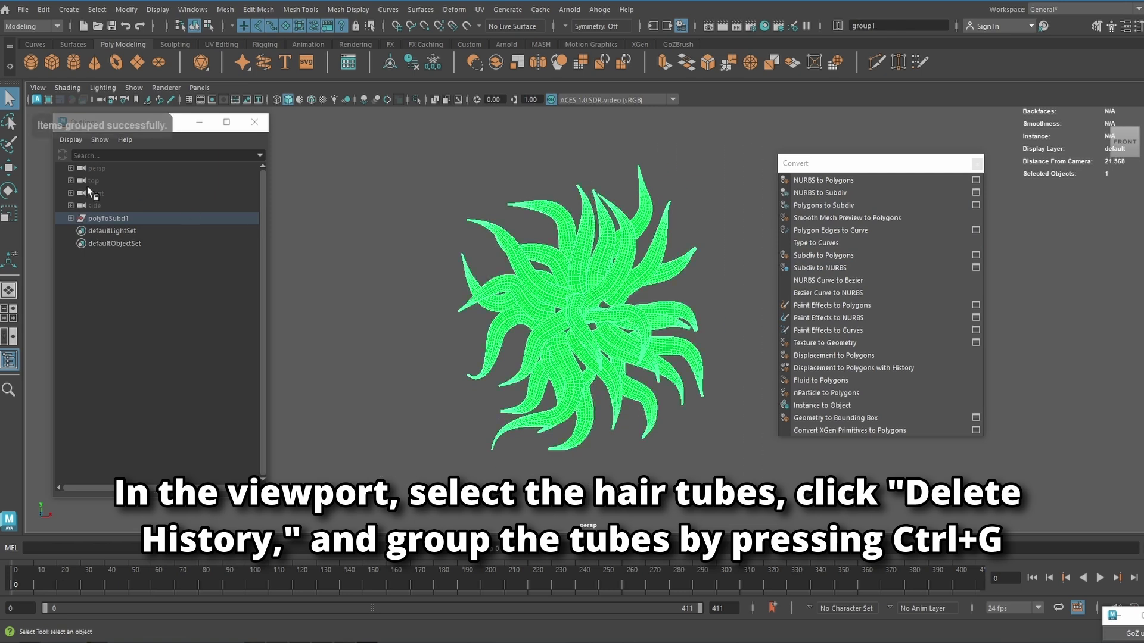
Move group1 out of polyToSubd1 to the root of the hierarchy and delete the leftover polyToSubd1 node
click(70, 219)
click(86, 243)
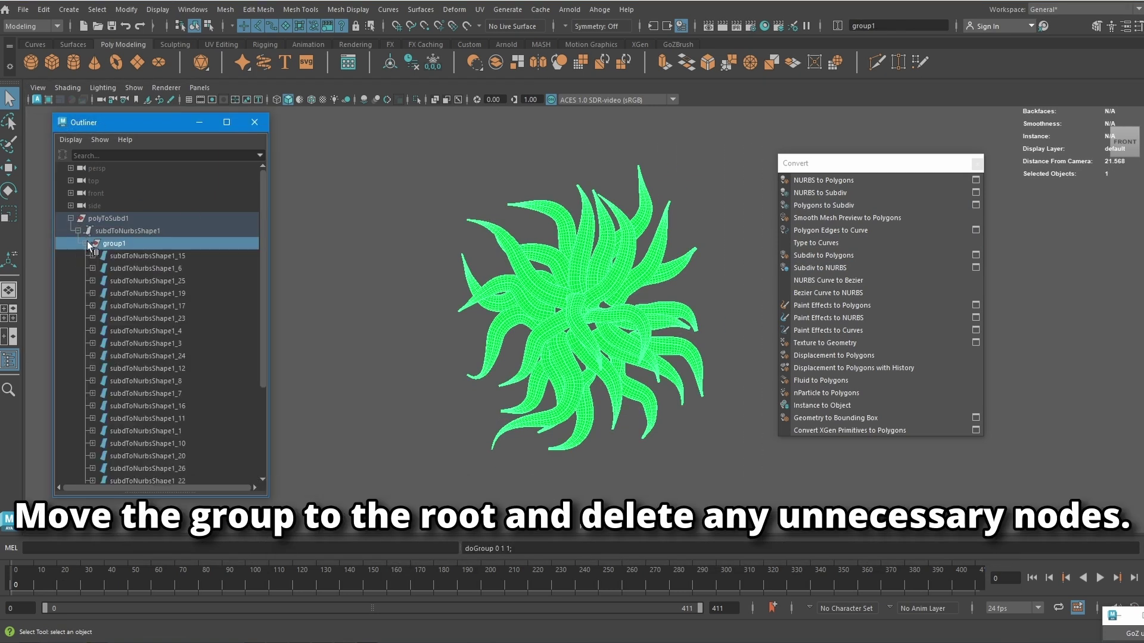
drag(104, 246, 104, 211)
click(111, 232)
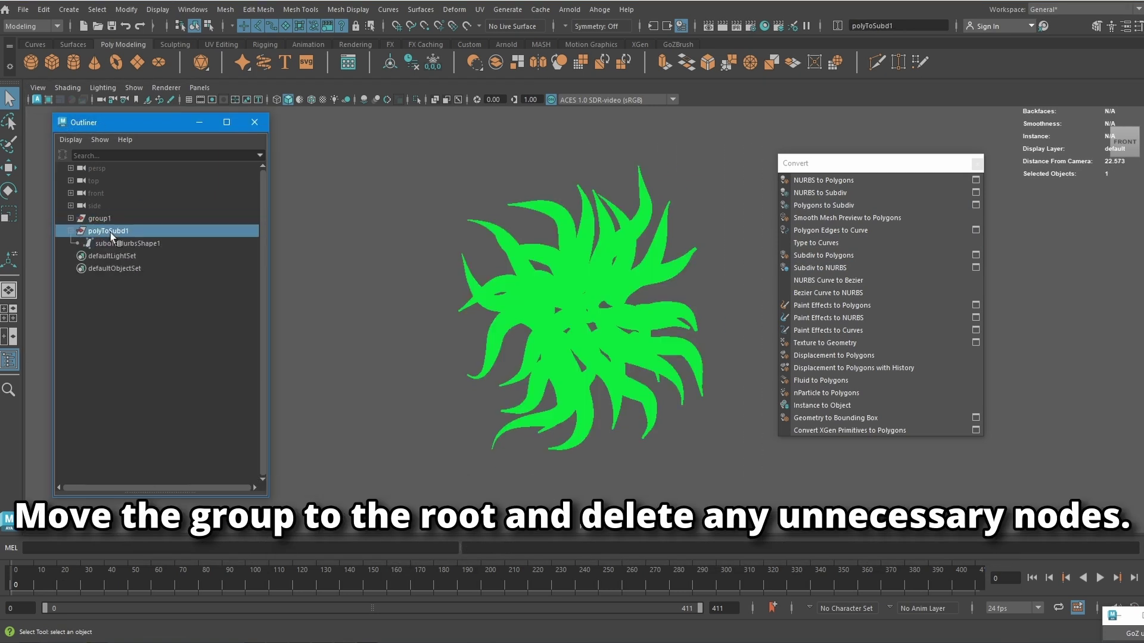
key(Delete)
Assign a new Lambert material to group1
click(103, 219)
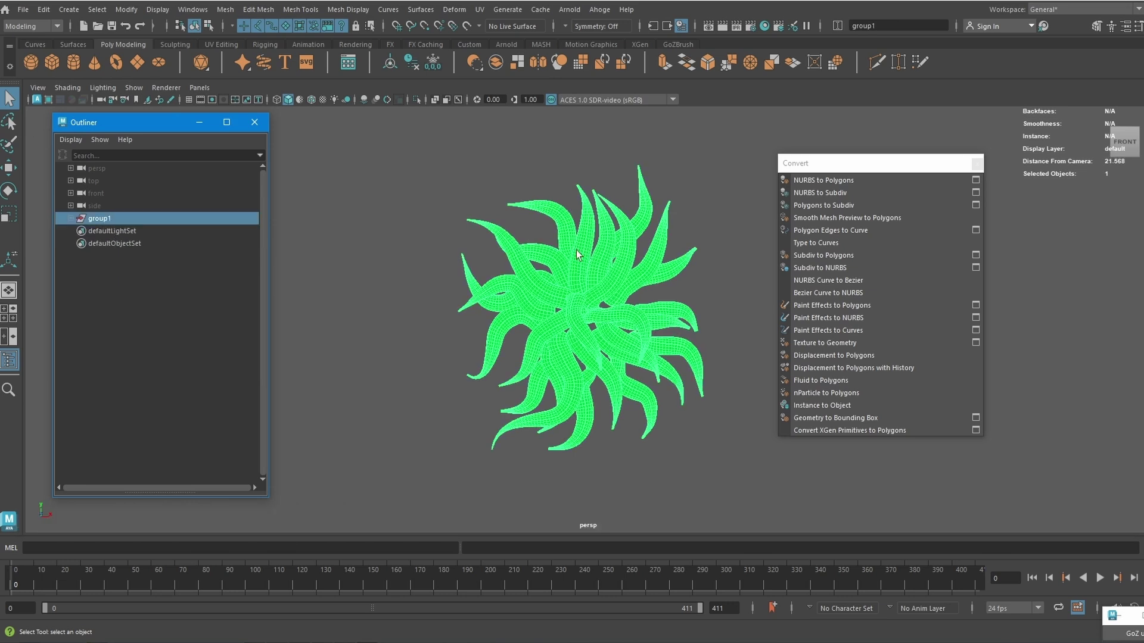
right_drag(576, 251, 578, 326)
right_drag(573, 544, 662, 540)
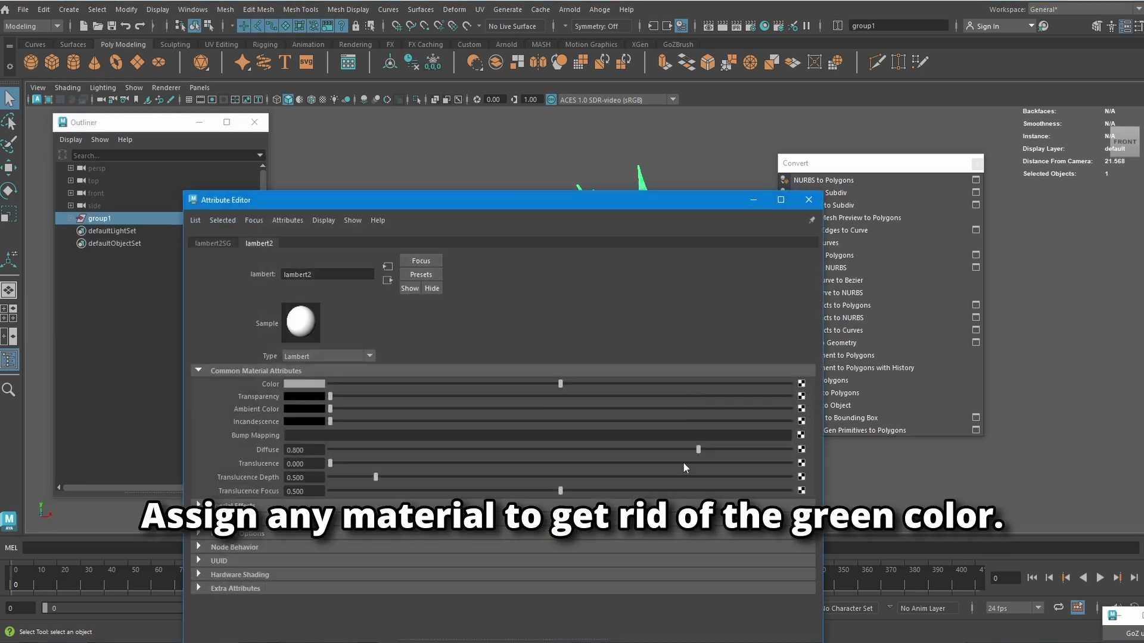
click(811, 199)
click(731, 255)
scroll(731, 256, up, 3)
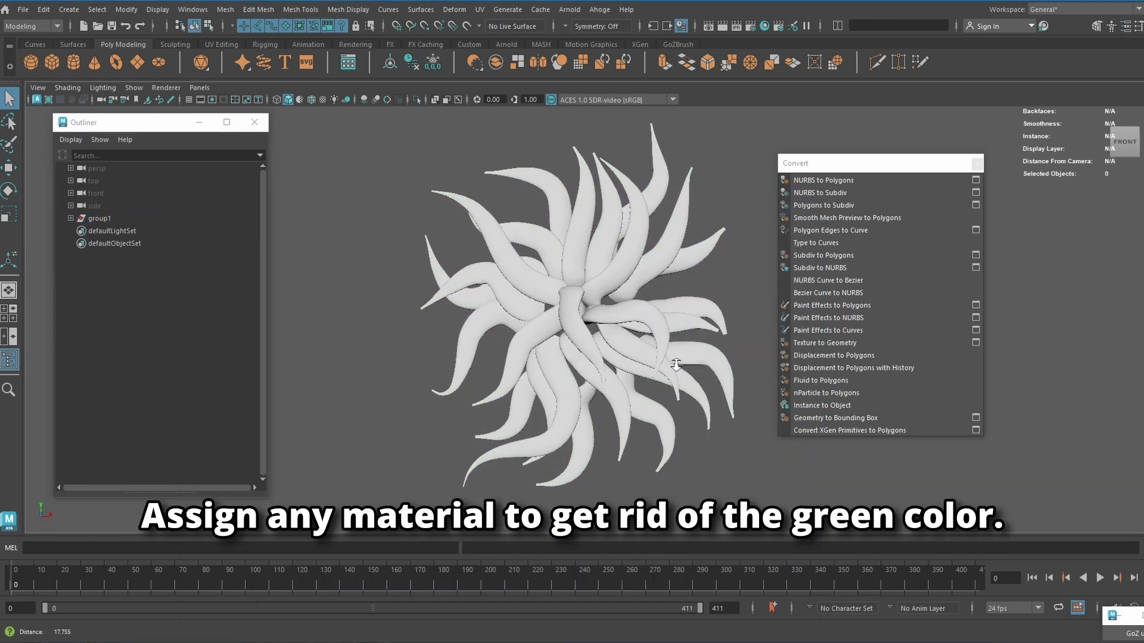
Rebuild the group1 surfaces uniformly with 4 spans in U and 11 spans in V
click(114, 219)
click(420, 9)
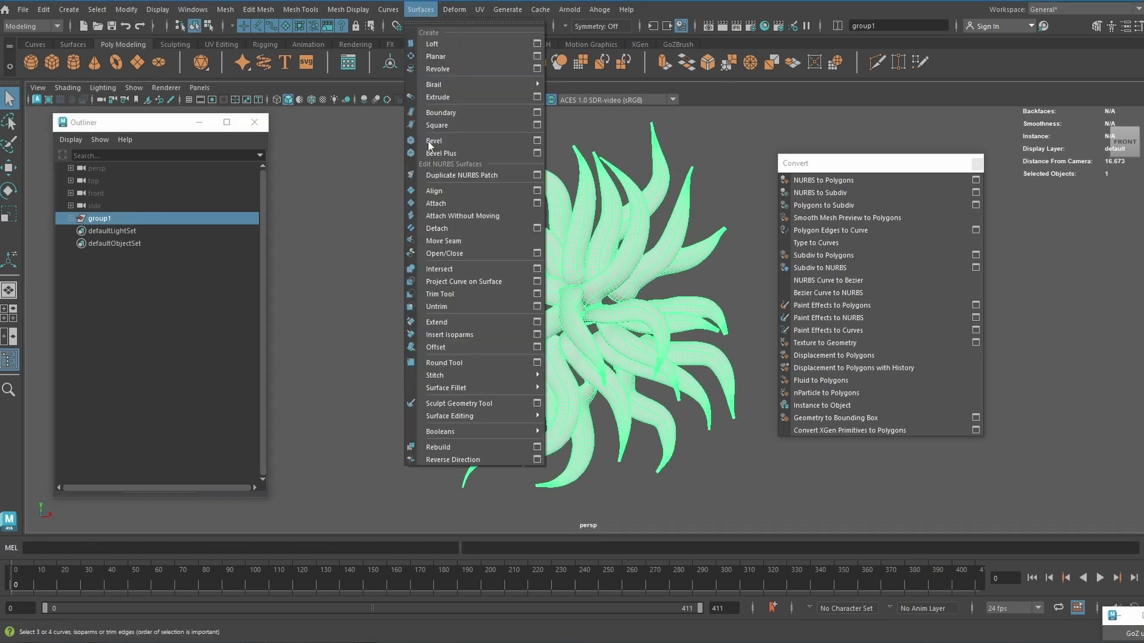
click(537, 447)
drag(811, 121, 231, 124)
click(196, 259)
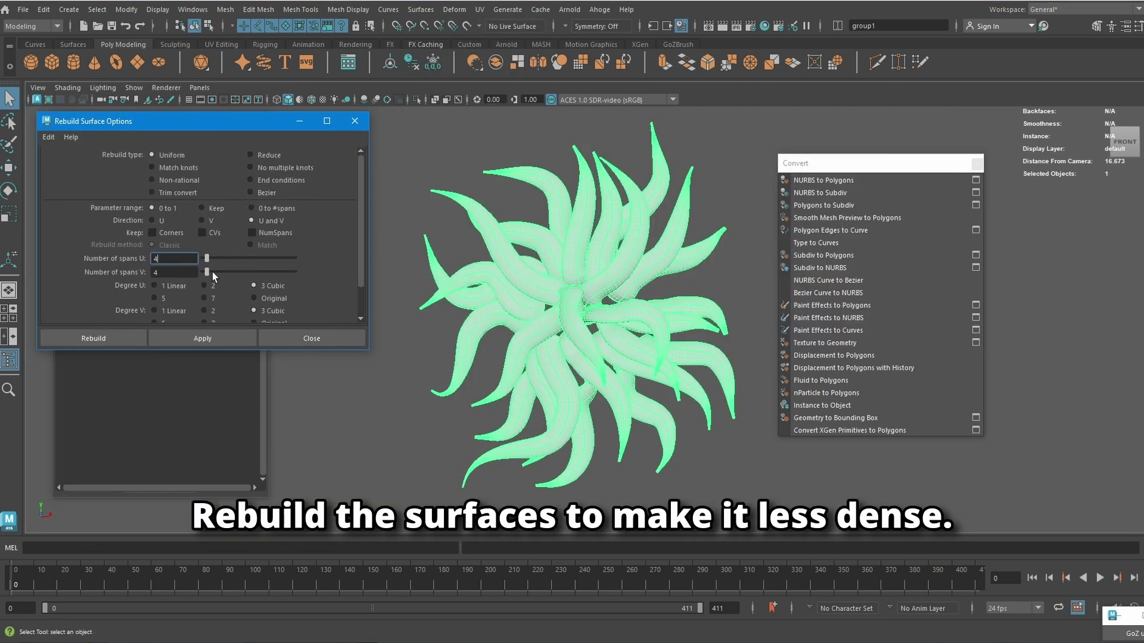
drag(207, 273, 213, 277)
click(213, 341)
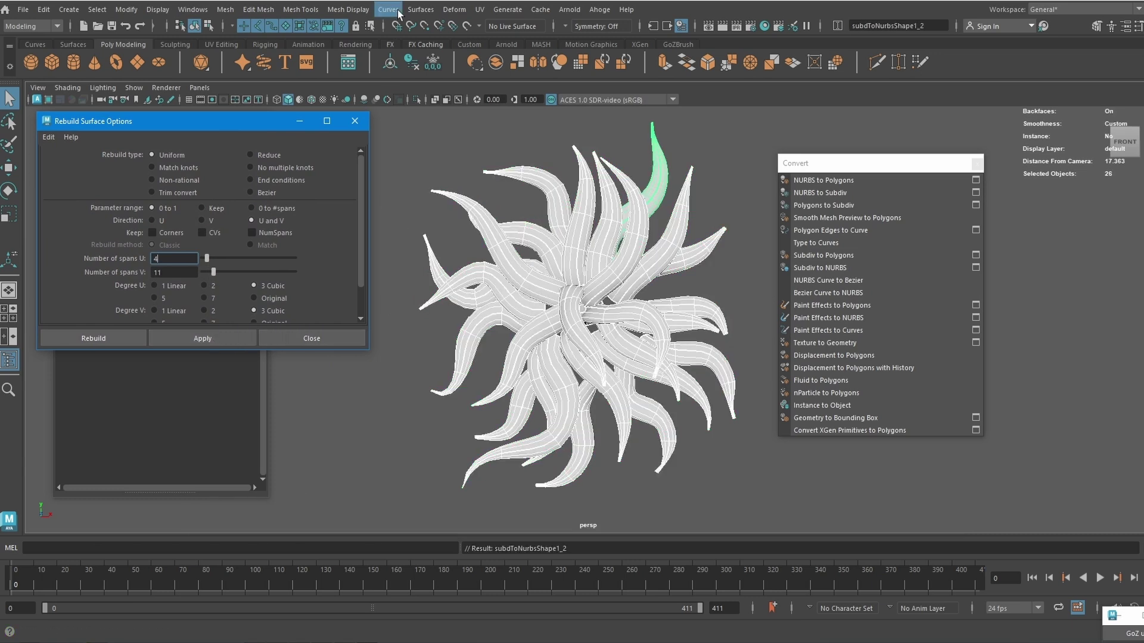
Create Ahoge hair on the selected surfaces with Randomize Seed and Swap UV on, 16 segments, 10 curves and width 0.0100
click(599, 10)
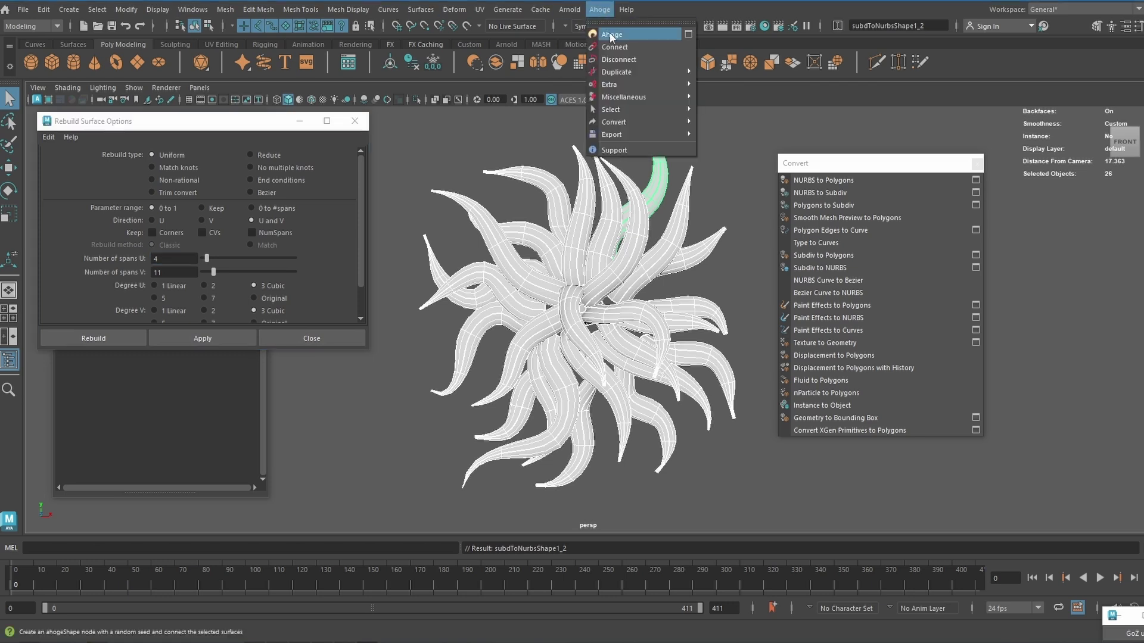
click(691, 39)
drag(587, 264, 734, 90)
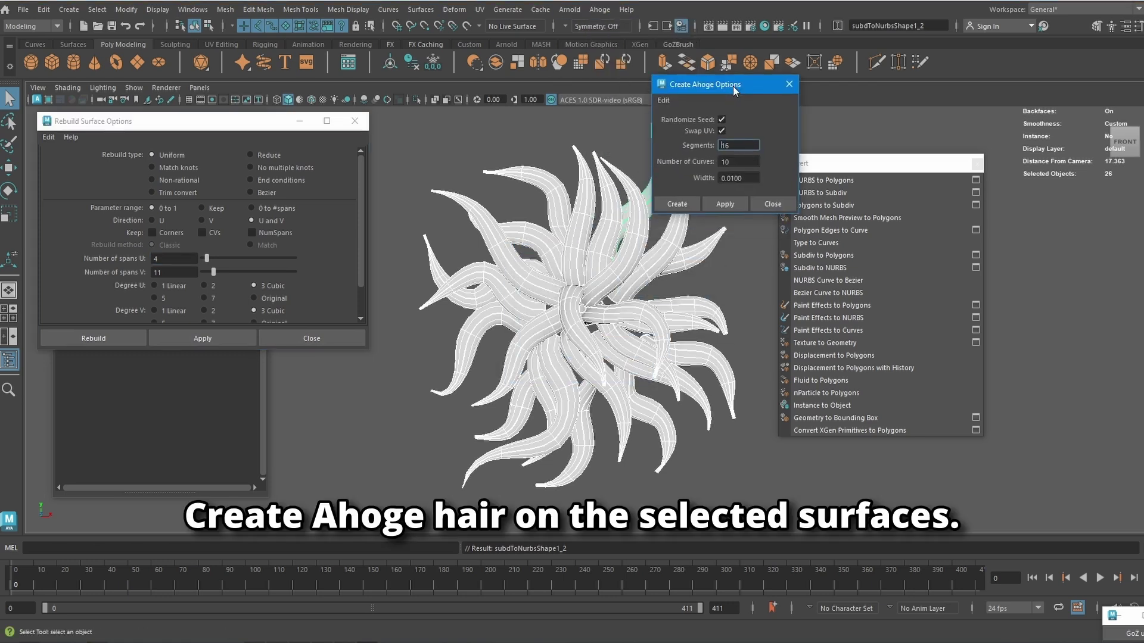
click(676, 205)
scroll(731, 424, up, 5)
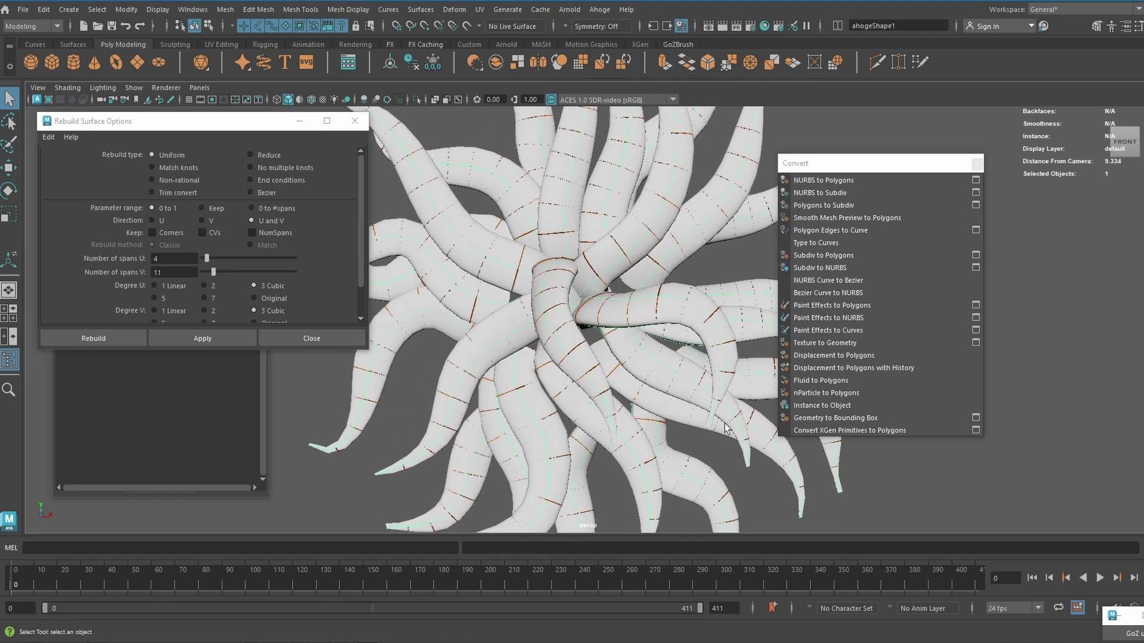
Swap the U and V directions of the group1 surfaces and reverse their U direction
drag(226, 128, 218, 319)
click(110, 220)
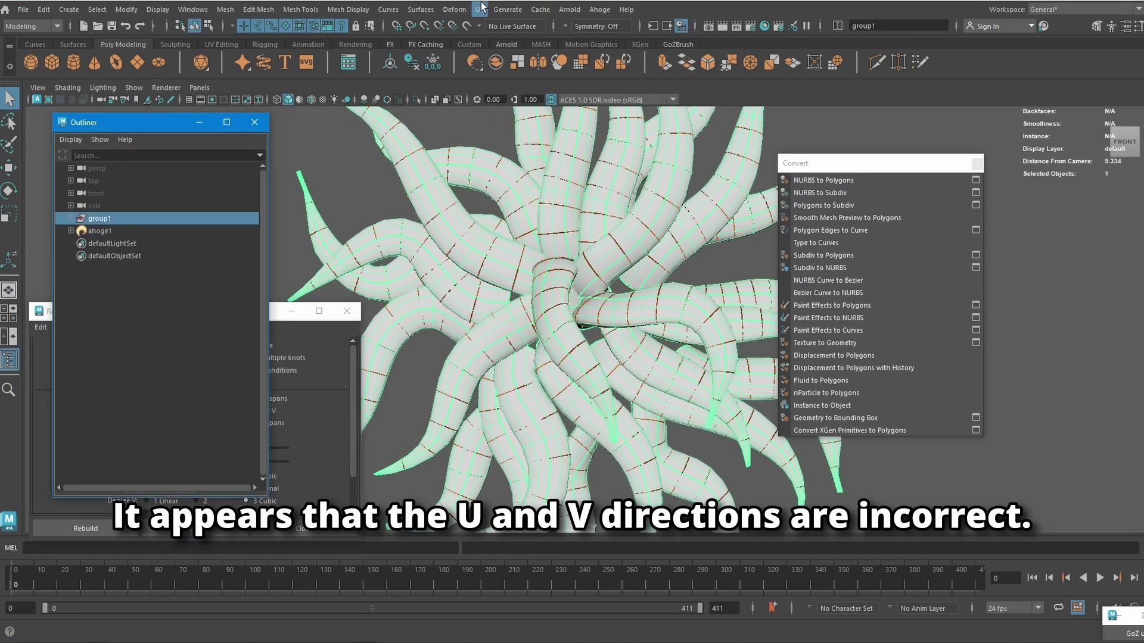
click(420, 9)
click(538, 463)
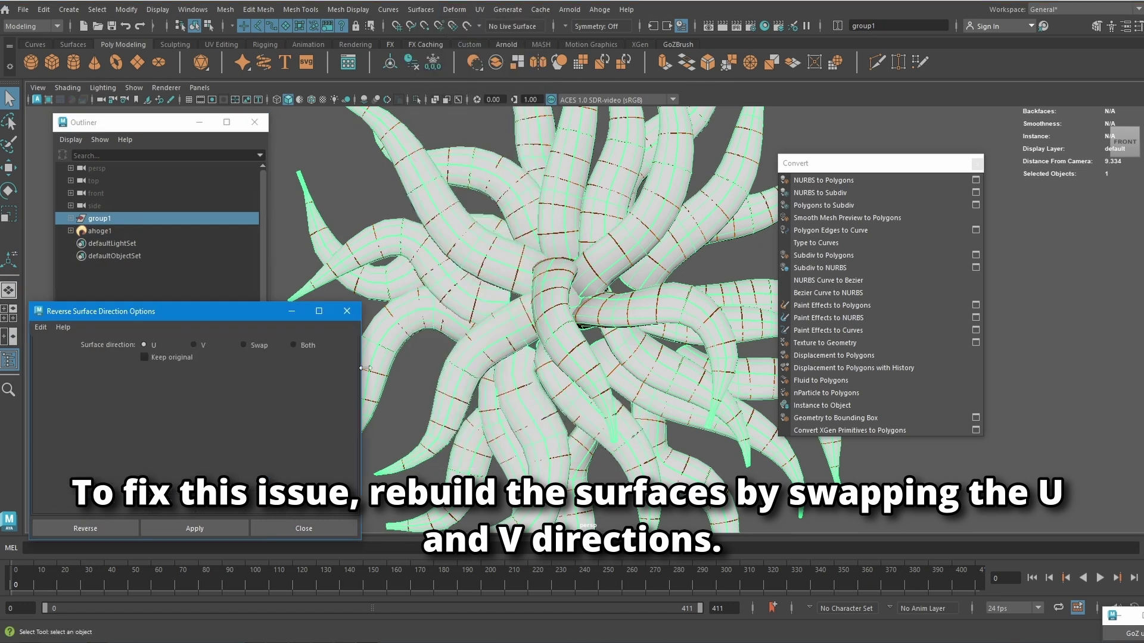
click(203, 524)
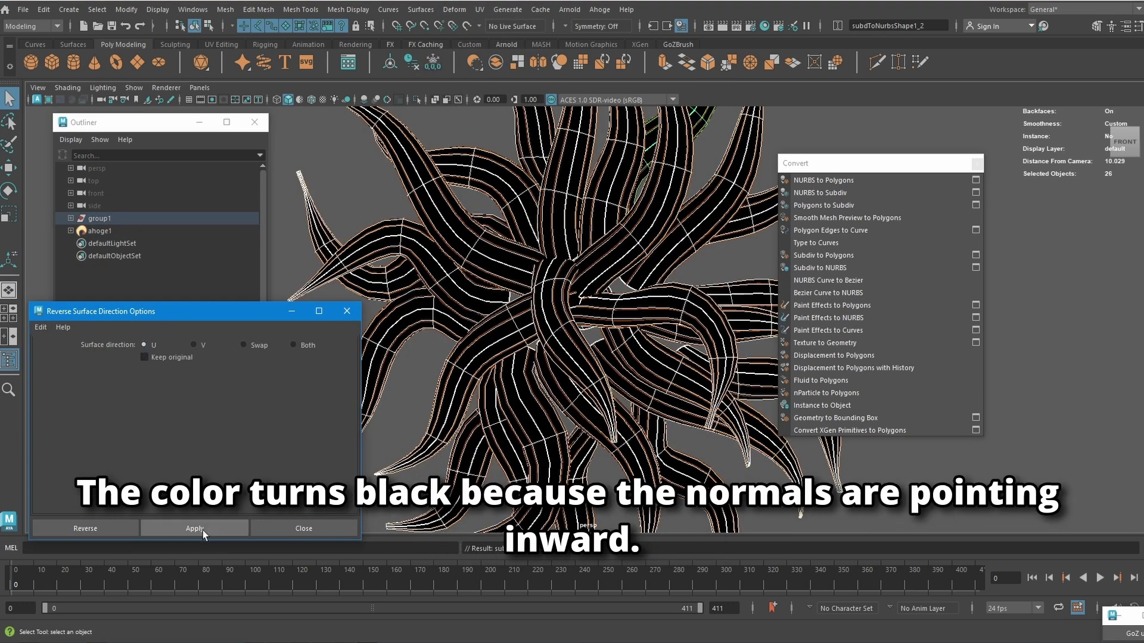
click(203, 529)
Hide group1 and set the number of curves of the ahoge1 hair to 500
click(116, 220)
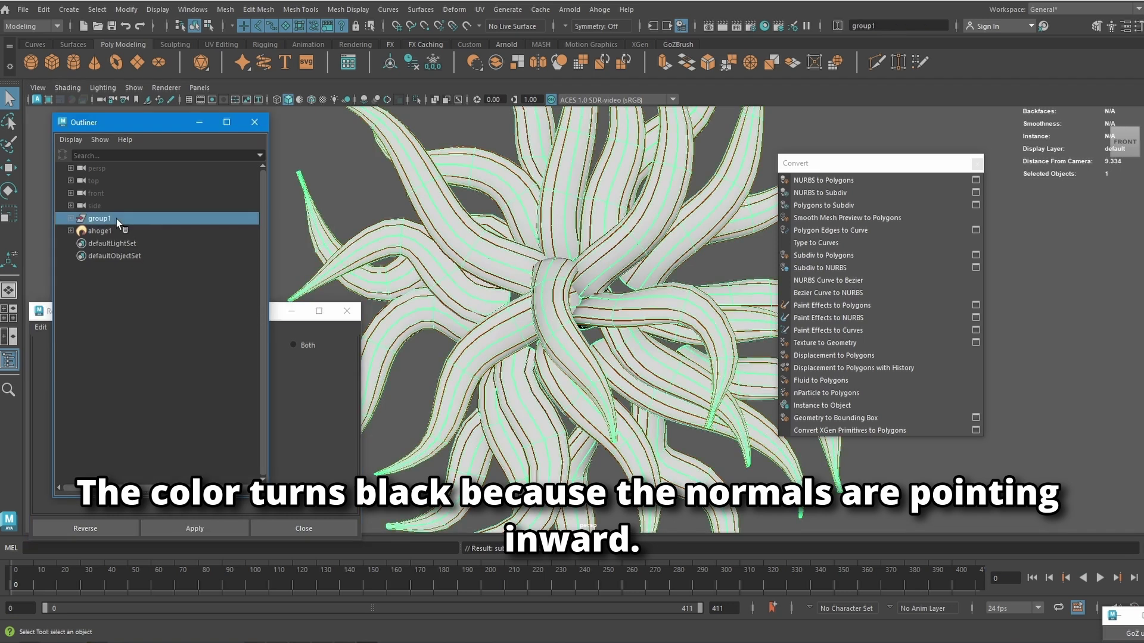
key(ctrl+h)
click(112, 232)
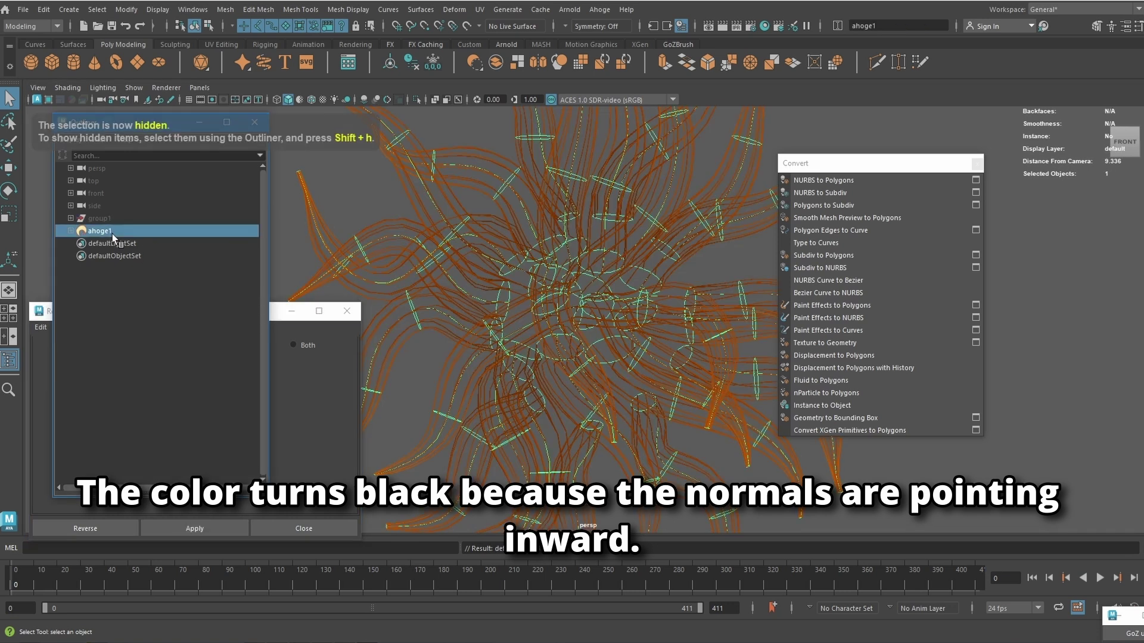
click(1125, 28)
drag(523, 199, 979, 87)
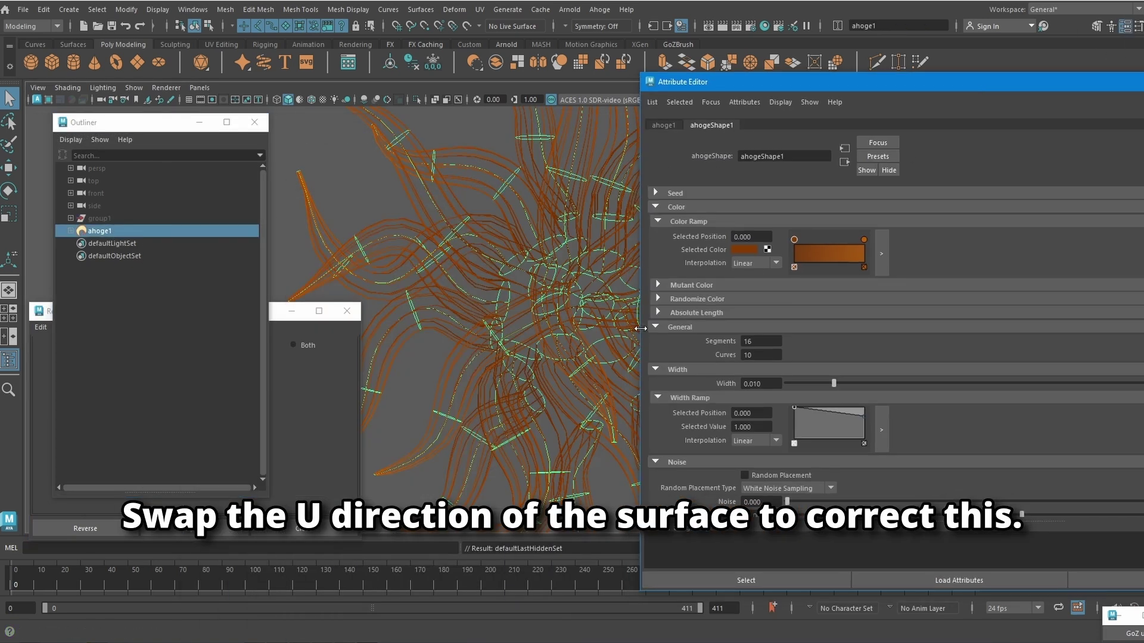
drag(641, 328, 836, 329)
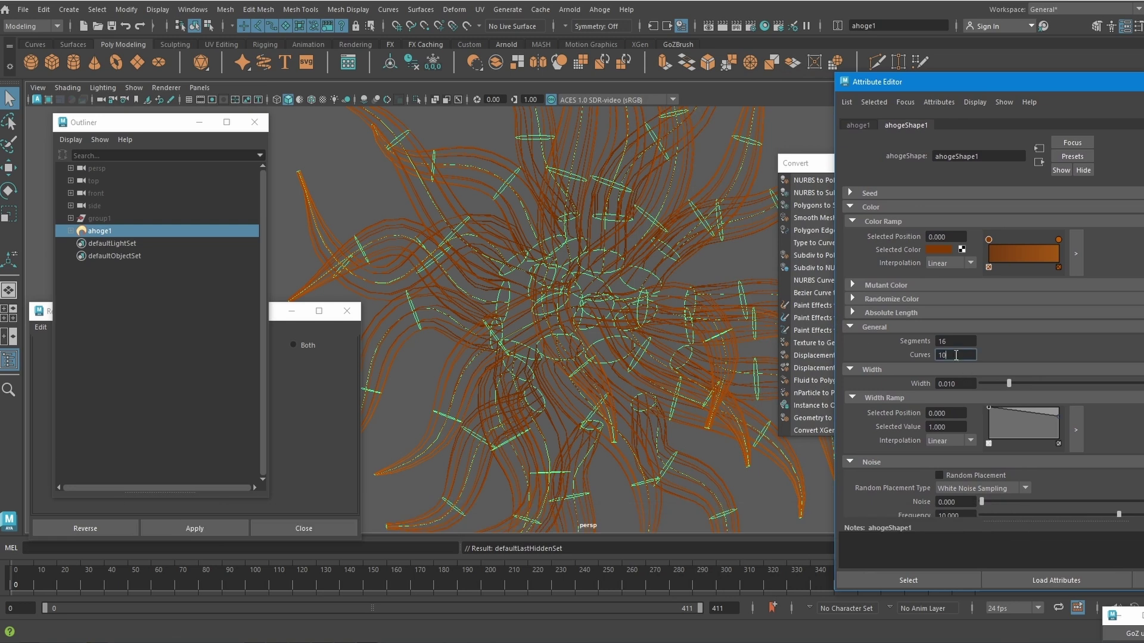
drag(956, 355, 936, 355)
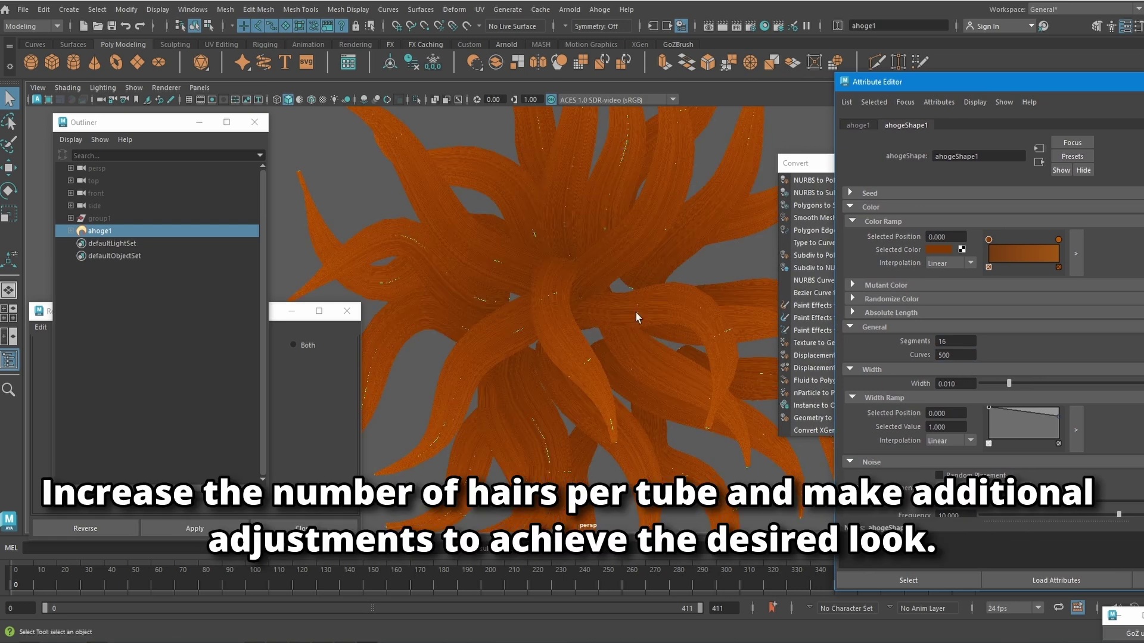
scroll(635, 313, down, 5)
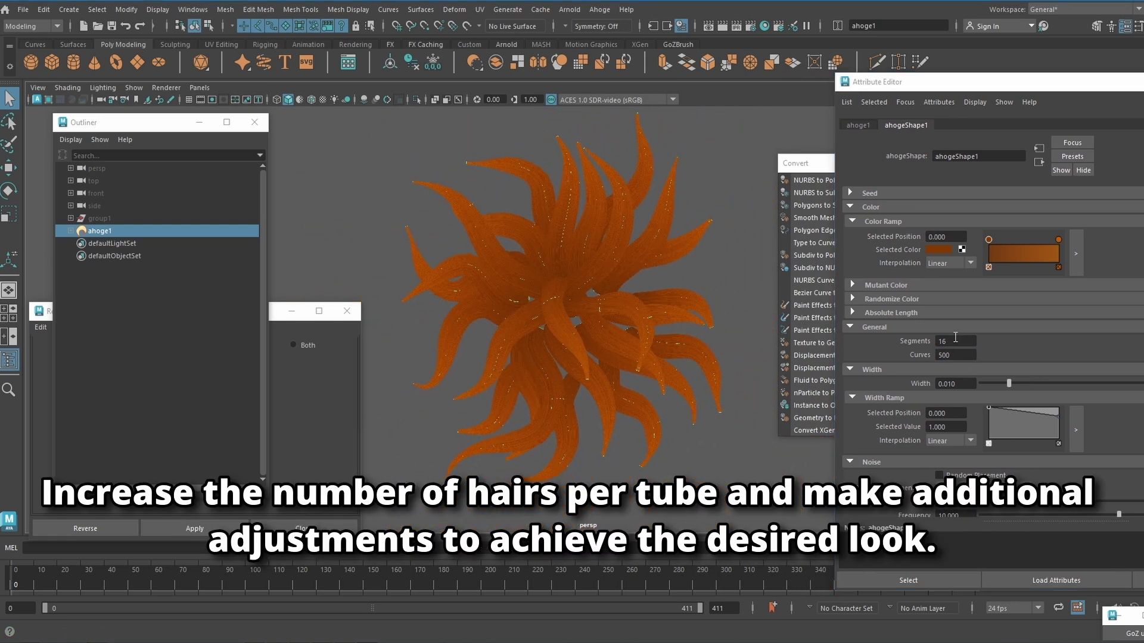
Set the ahoge1 hair's noise to 0.062 and width to 0.004, with Random Placement enabled
scroll(943, 351, down, 3)
drag(982, 430, 999, 429)
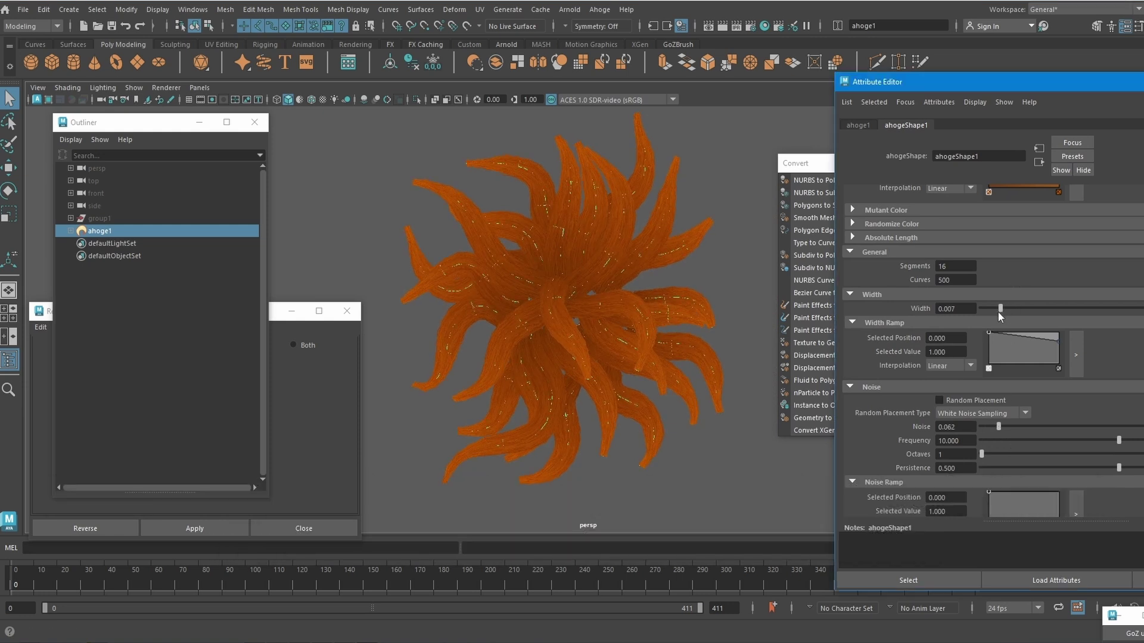
click(999, 400)
Set the ahoge1 hair's cut to 0.665, then increase its noise and lower the noise frequency
scroll(999, 417, down, 3)
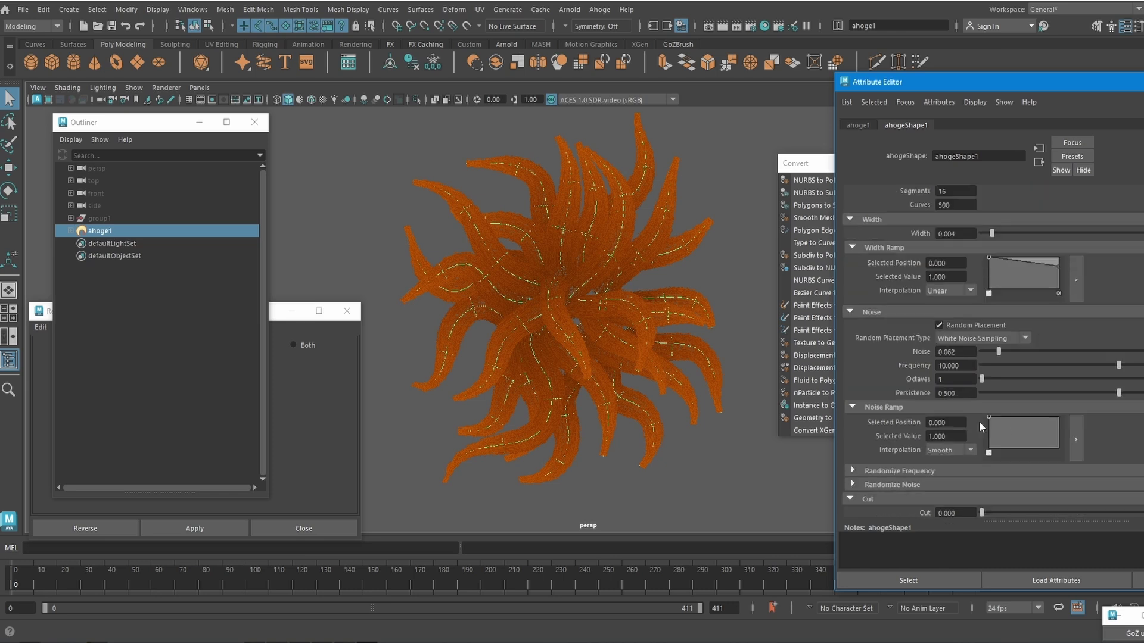
scroll(999, 430, down, 3)
drag(981, 438, 1143, 439)
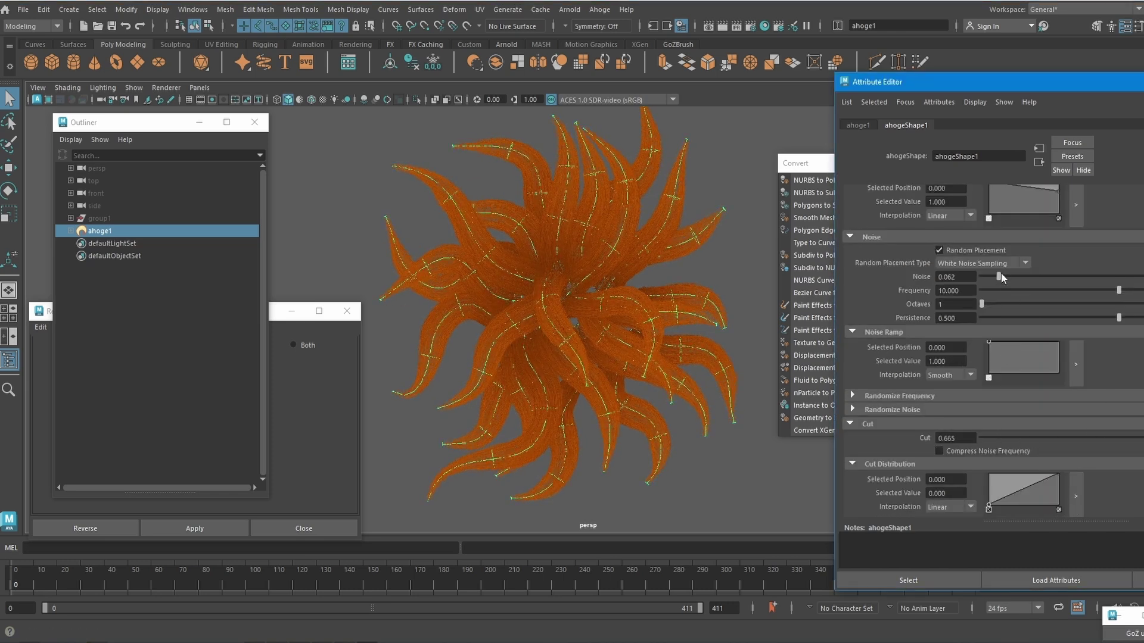
drag(1001, 275, 1030, 277)
drag(1119, 290, 1100, 291)
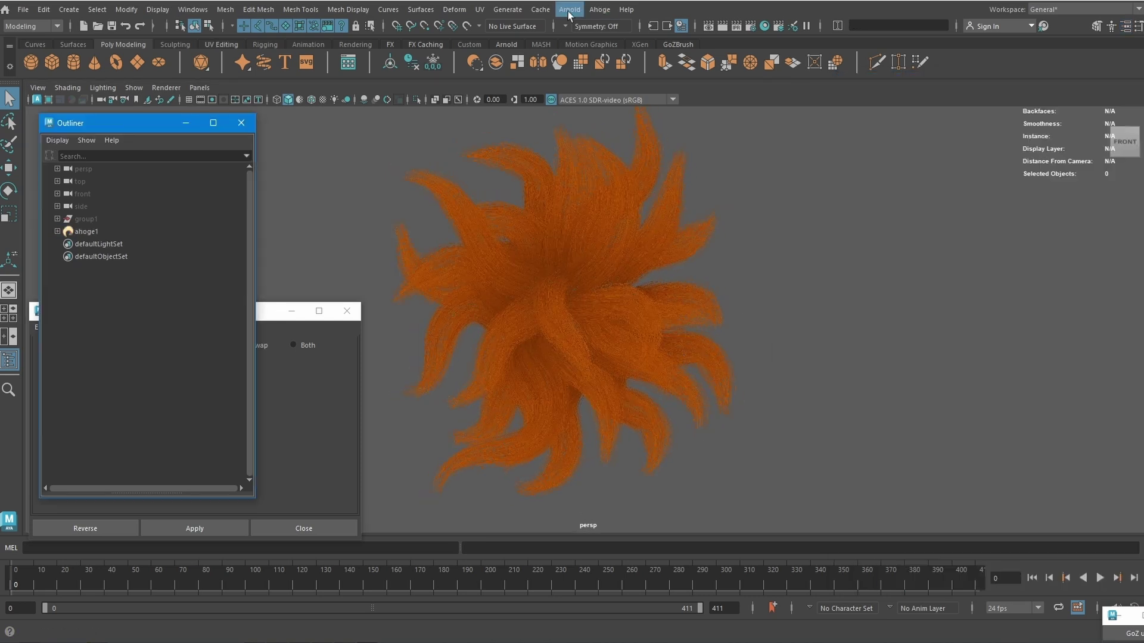
Add an Arnold skydome light and an Arnold area light to the scene
click(569, 15)
mouse_move(587, 75)
click(748, 88)
click(569, 12)
click(739, 75)
Look through the area light and orbit it around the ahoge1 hair to aim it from an angle
click(199, 88)
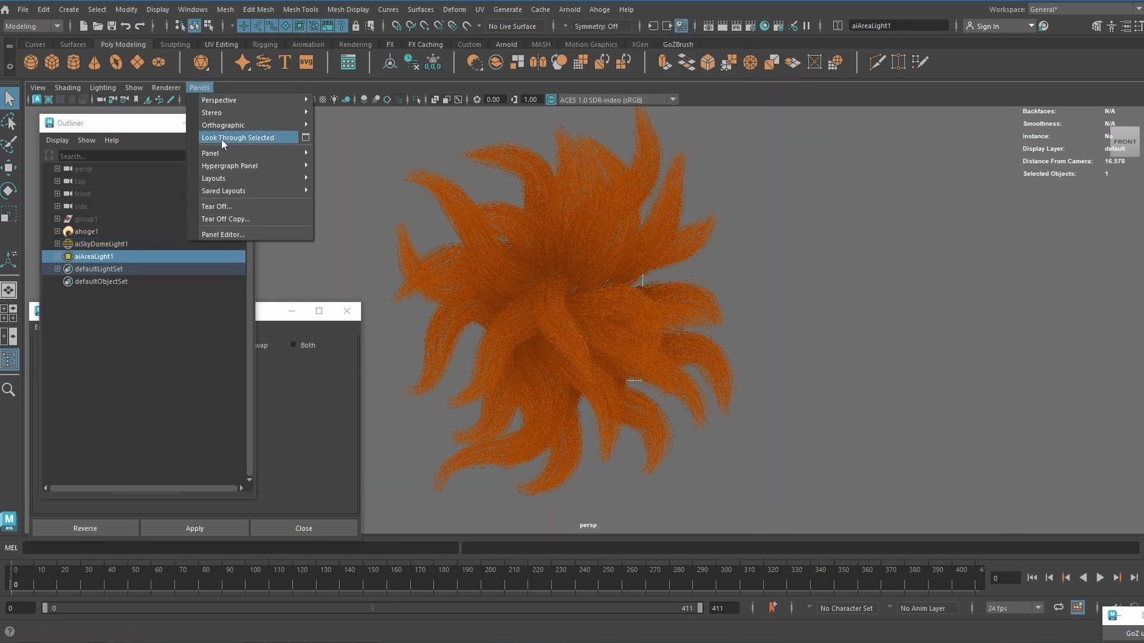
click(238, 138)
click(88, 232)
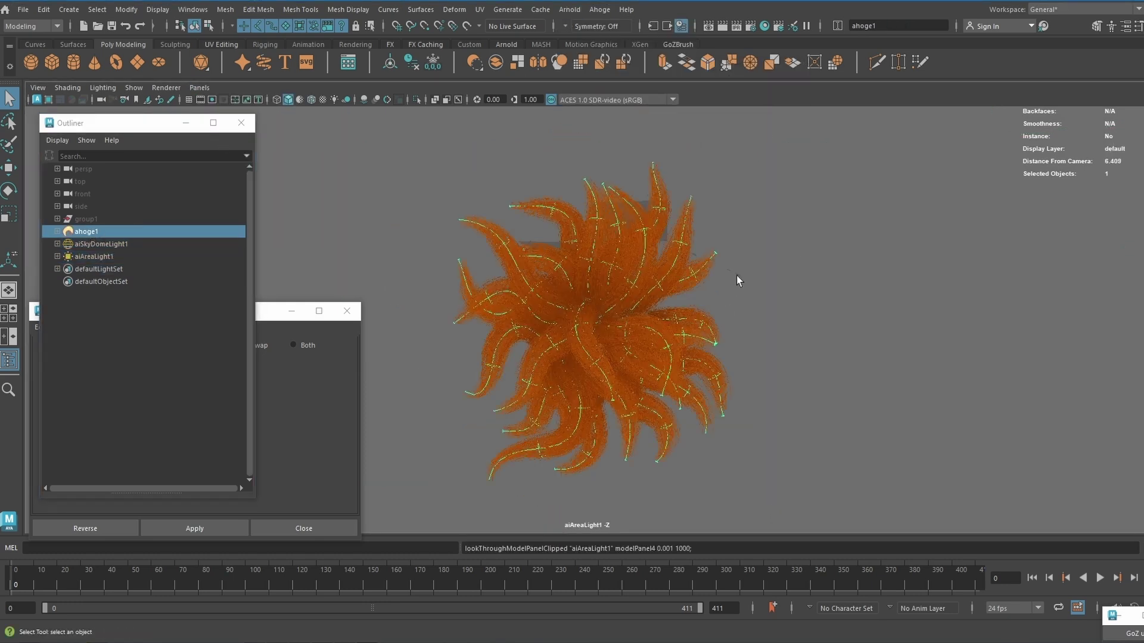
alt+drag(766, 261, 733, 274)
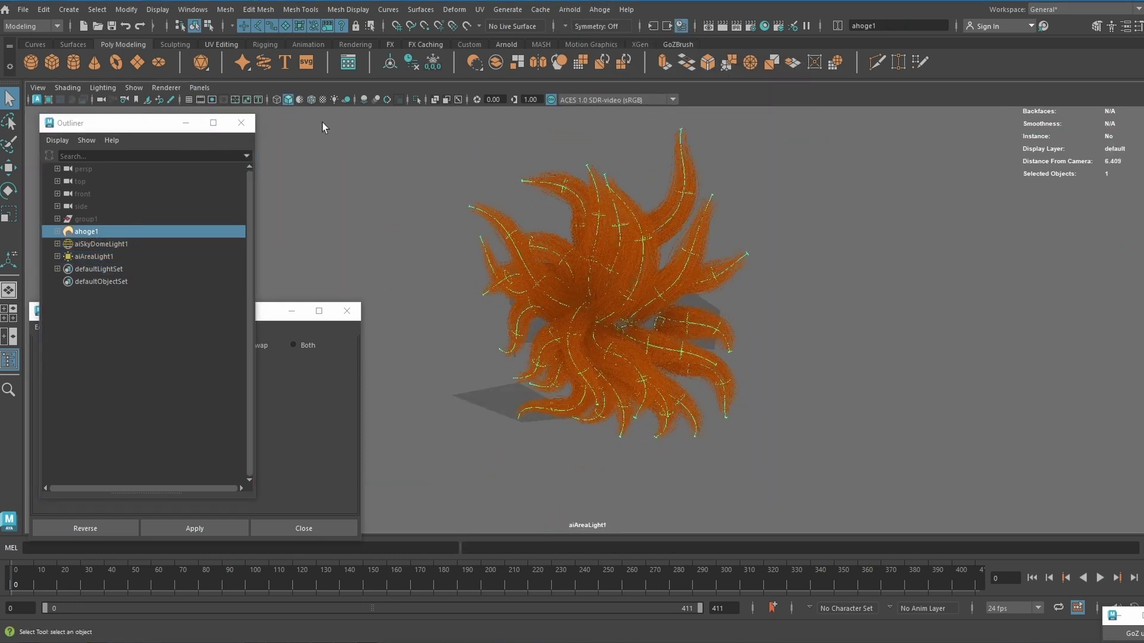
Switch the viewport from the area light's view back to the perspective camera
click(202, 87)
mouse_move(218, 101)
click(354, 112)
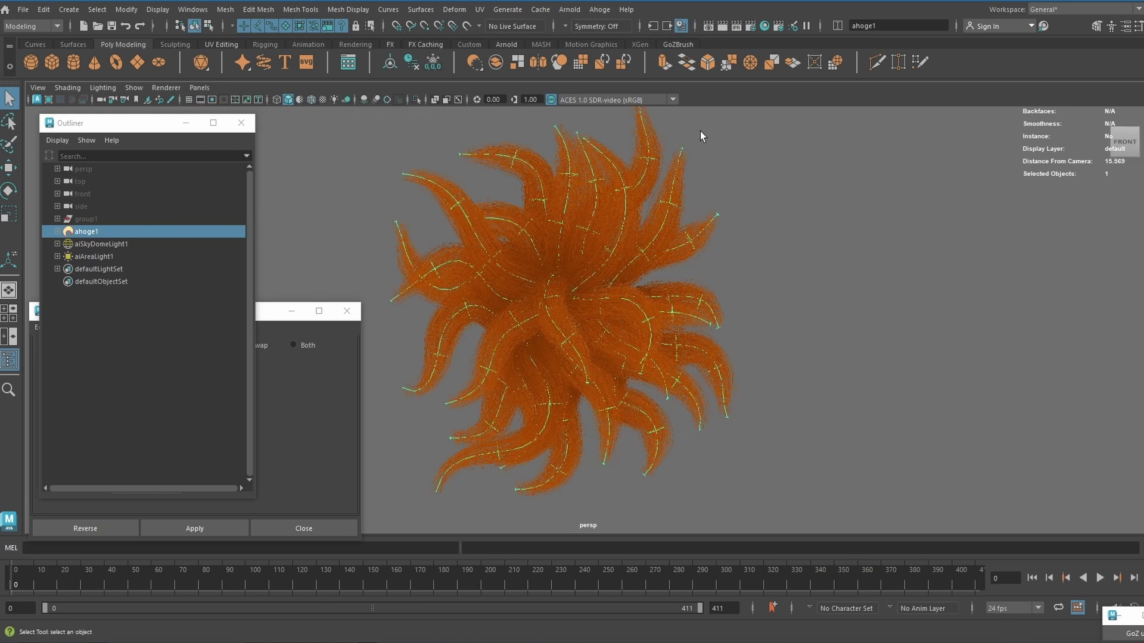
Set Arnold's render device to GPU in the system render settings
click(560, 11)
click(507, 9)
click(753, 26)
click(153, 280)
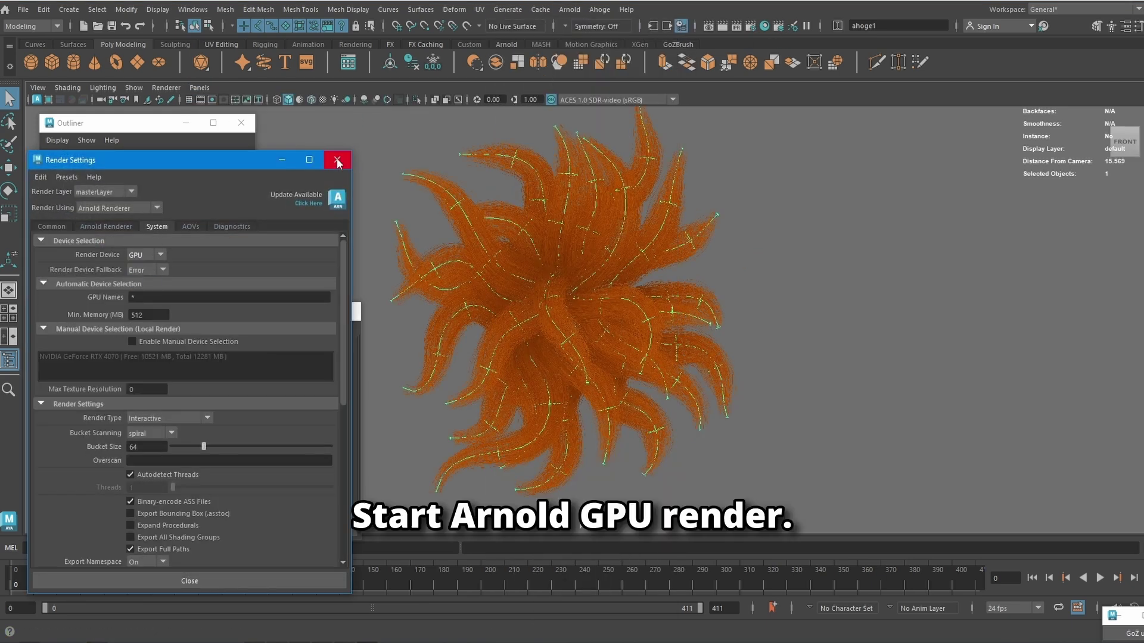
click(337, 159)
Start an Arnold render of the perspective view and place the render window beside the hair model
click(569, 9)
click(581, 48)
drag(307, 31, 724, 55)
drag(872, 63, 988, 38)
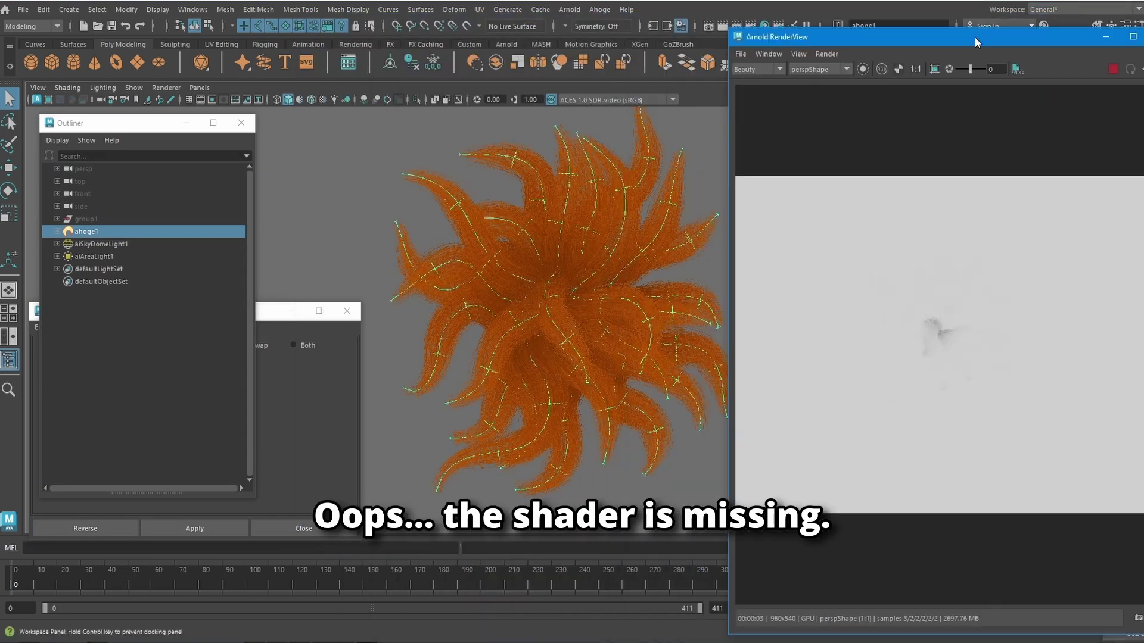
Create an Arnold aiStandardHair shader in the Hypershade
click(765, 25)
drag(381, 332, 380, 276)
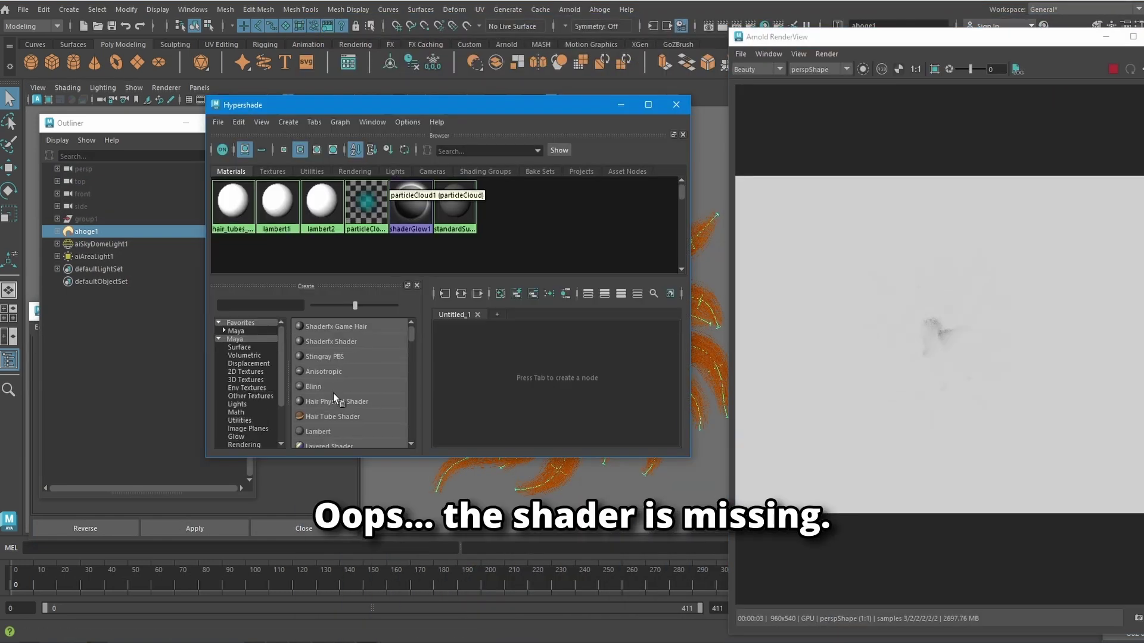
drag(281, 370, 280, 407)
click(239, 428)
drag(411, 333, 412, 402)
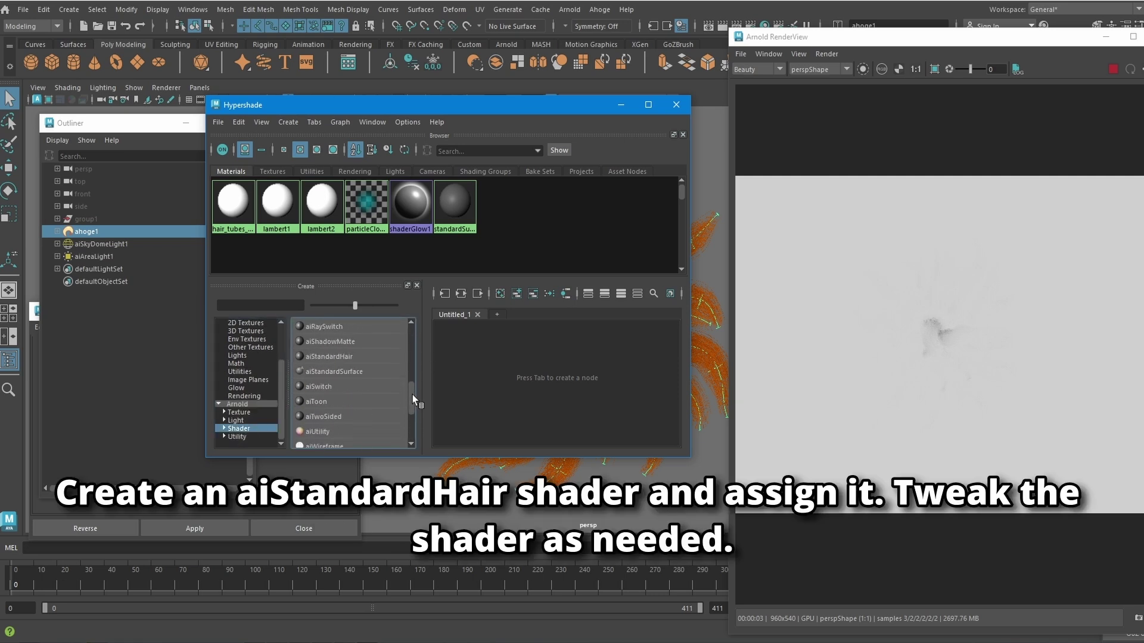
click(358, 355)
Assign the aiStandardHair1 shader to the ahoge1 hair
click(82, 231)
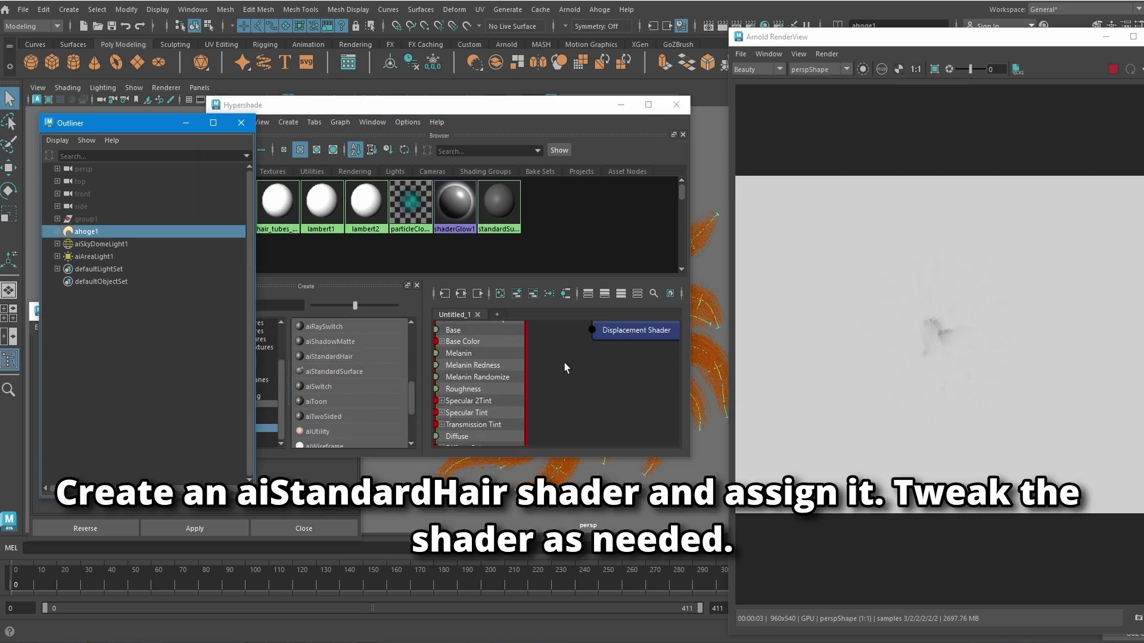
alt+middle_drag(507, 336, 566, 416)
right_drag(529, 378, 521, 347)
Raise the aiStandardHair1 shader's diffuse weight and set its diffuse color to orange with hue 20.769, saturation 1 and value 1
click(523, 358)
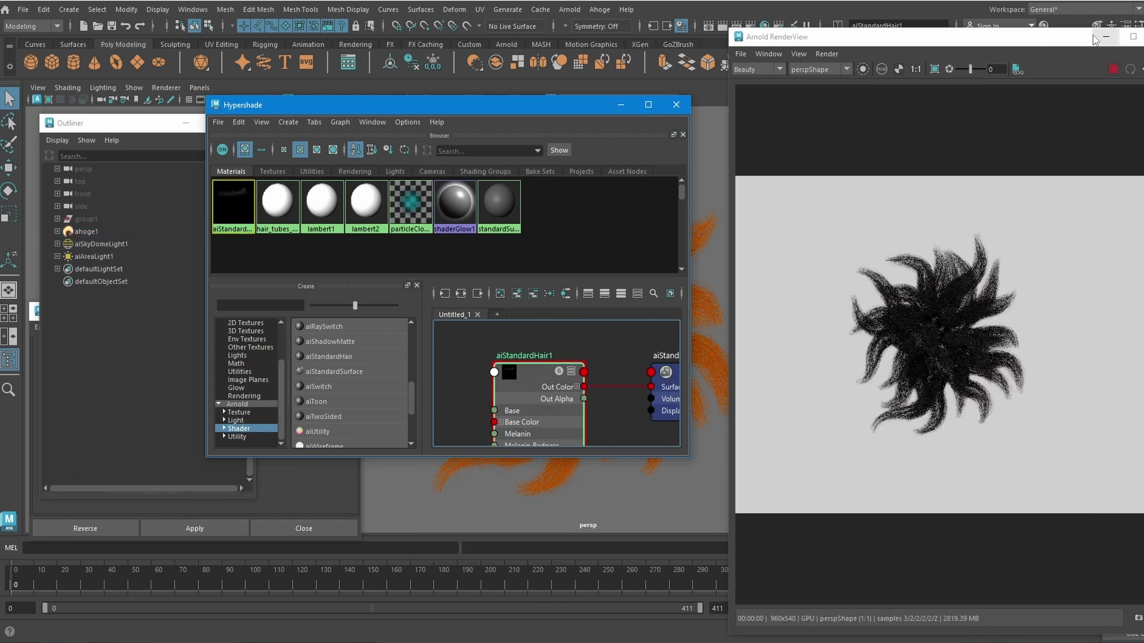
drag(1065, 37, 1057, 112)
click(1124, 25)
drag(256, 470, 356, 471)
click(245, 484)
click(200, 451)
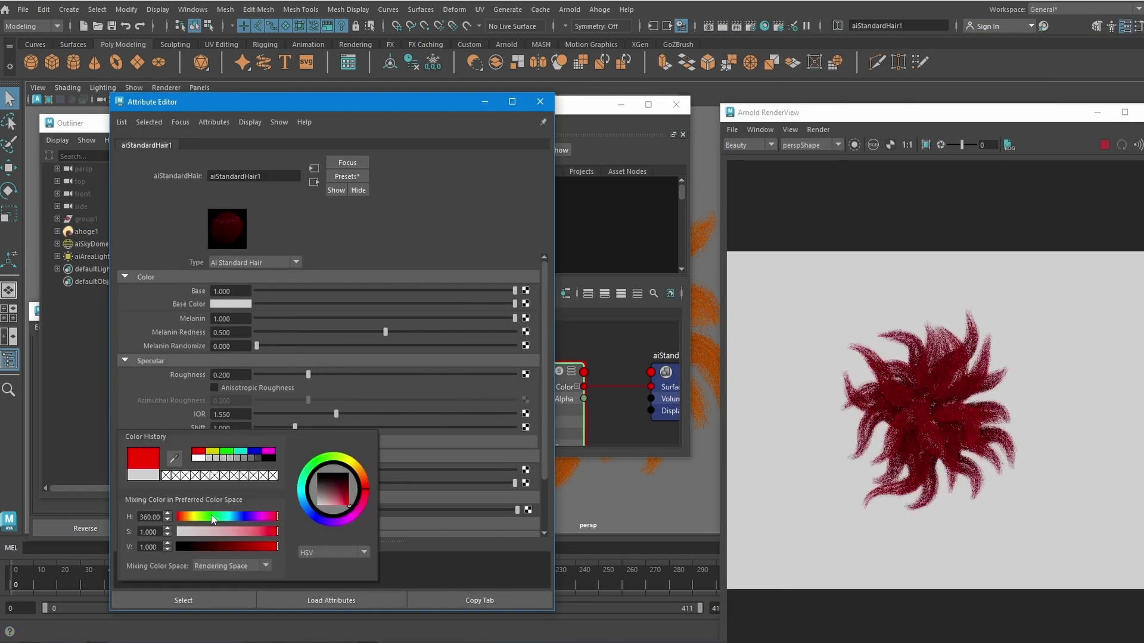
drag(179, 518, 185, 517)
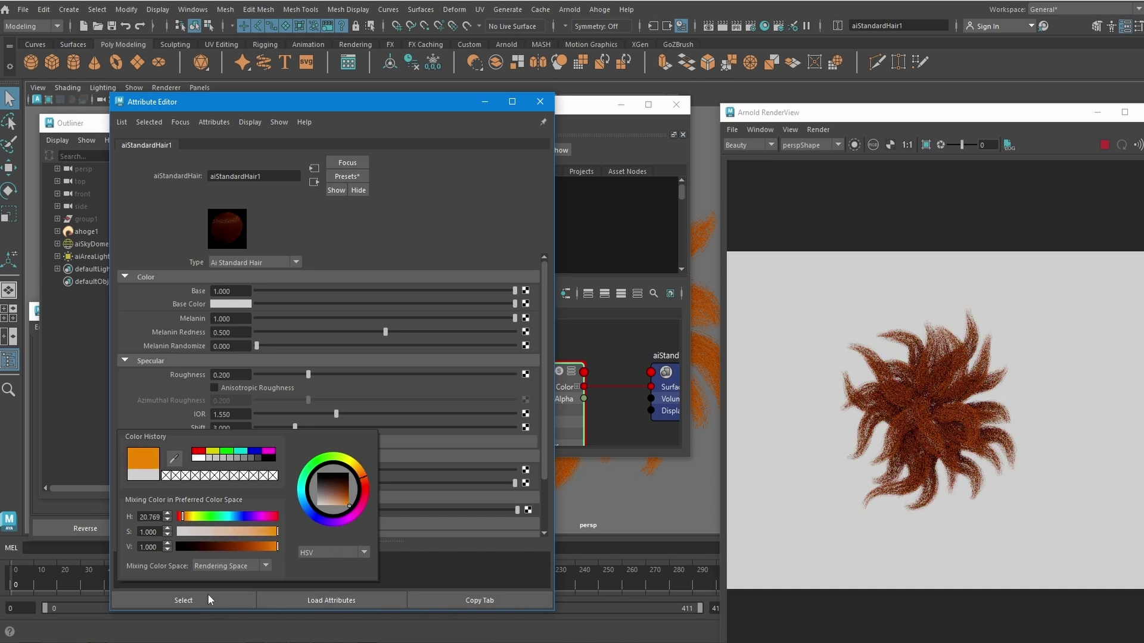
click(541, 102)
Set the aiAreaLight1 area light's exposure to 5 and its intensity to 7.021
click(95, 257)
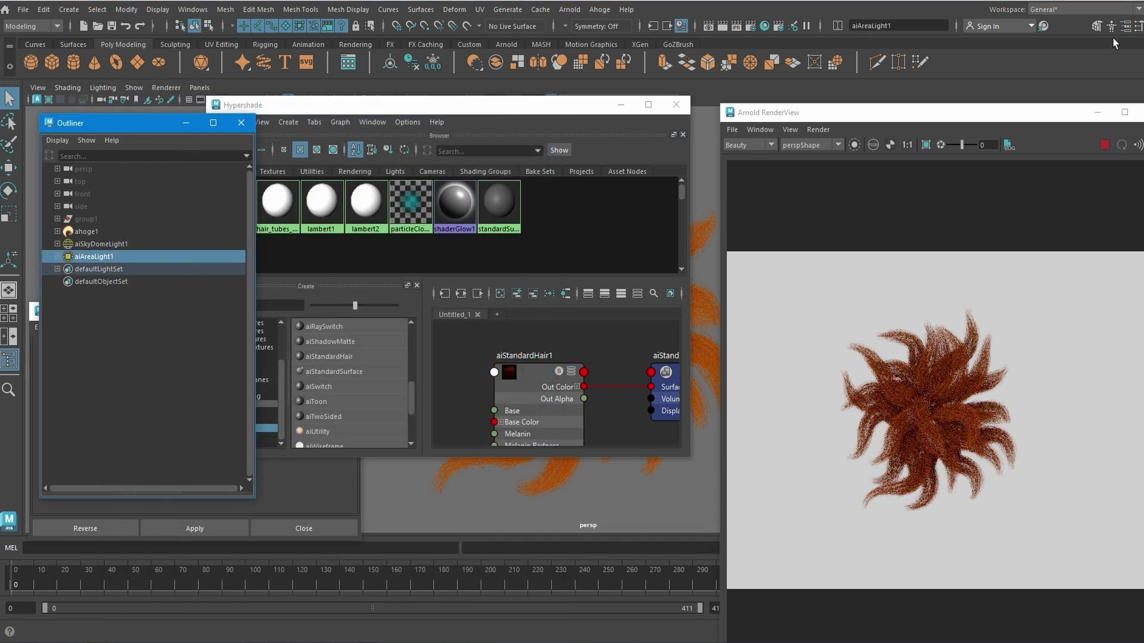
key(ctrl+a)
drag(386, 304, 516, 303)
drag(283, 289, 391, 292)
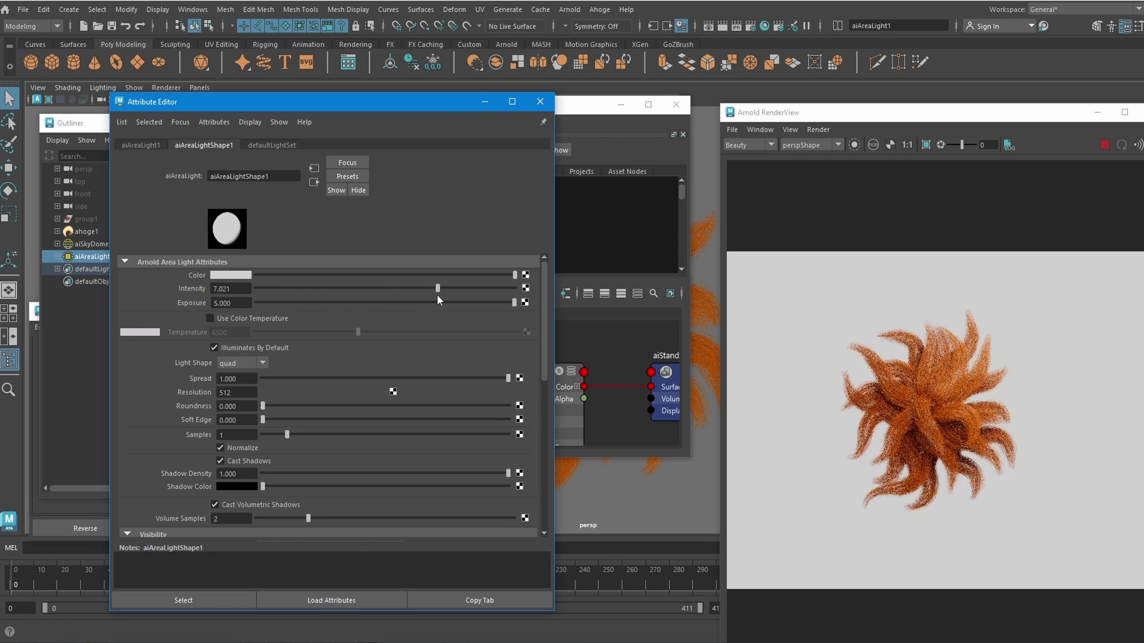
Set the aiSkyDomeLight1 skydome light's intensity to 0.142 and reposition the render window to check the hair up close
click(90, 243)
drag(392, 109, 427, 109)
drag(317, 290, 296, 296)
drag(844, 114, 581, 42)
scroll(641, 297, up, 2)
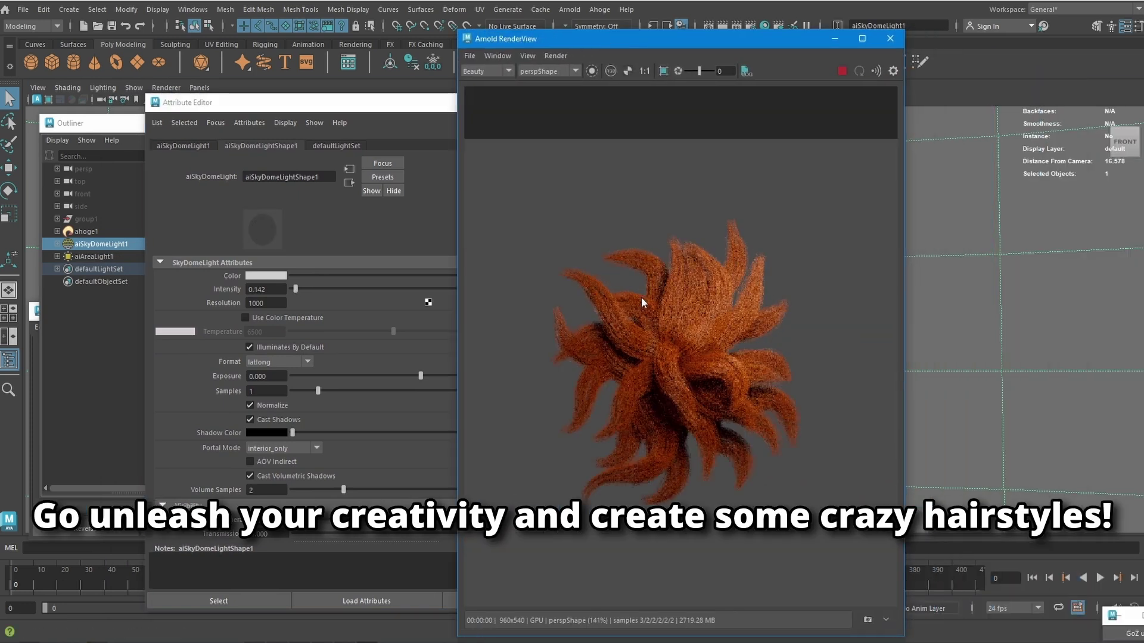